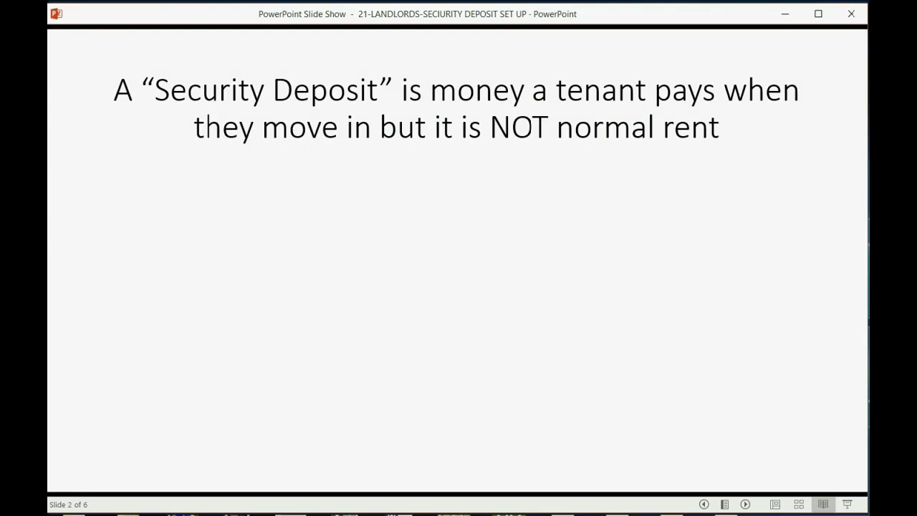
Finish the security-deposit explanation and advance to slide 3, 'You may not need to do ANYTHING!!'
{"action": "key", "text": "Right"}
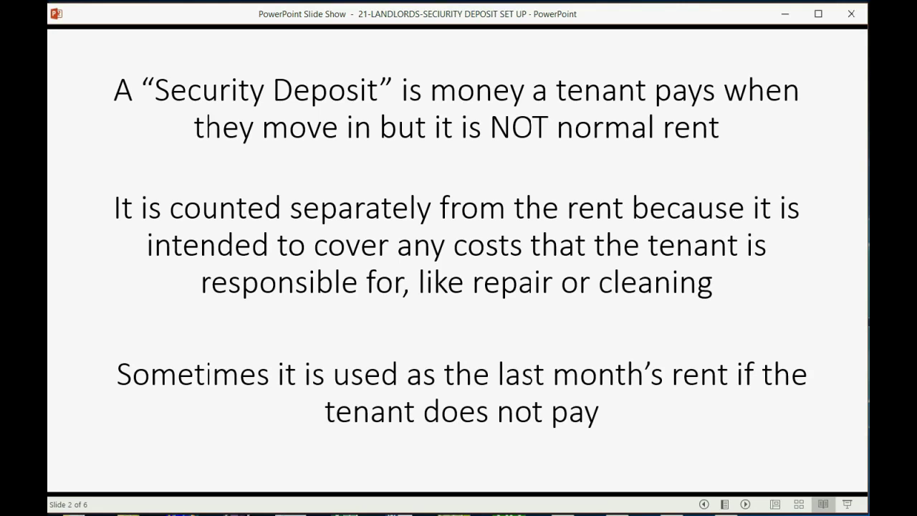
{"action": "key", "text": "Right"}
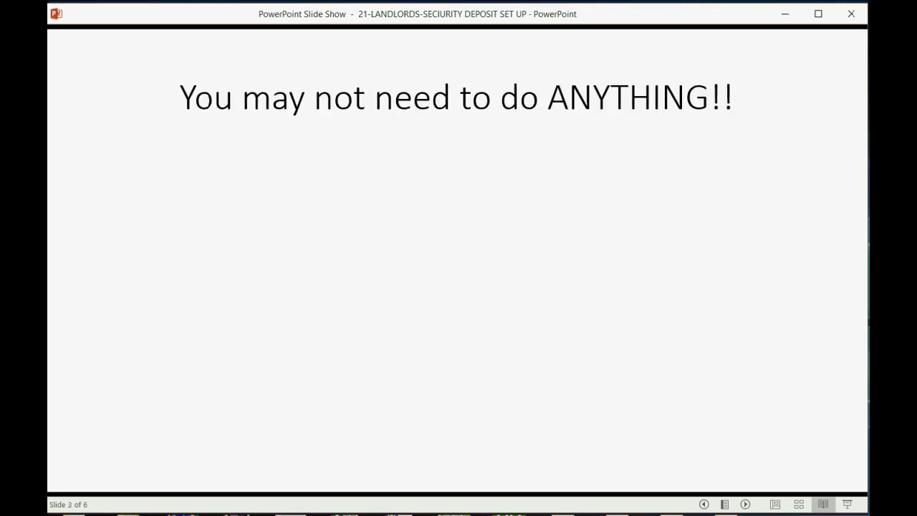
Reveal all four points on slide 3, ending with setting up the file for security deposits
{"action": "key", "text": "Right"}
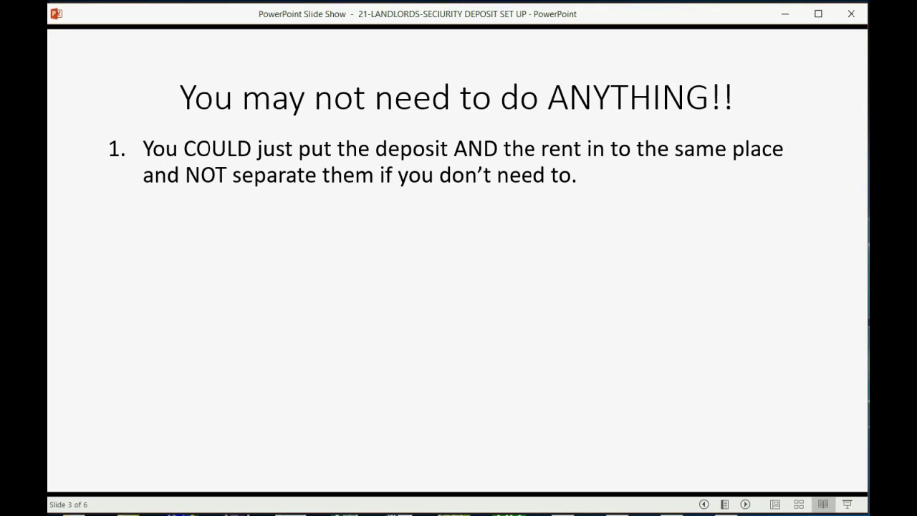
{"action": "key", "text": "Right"}
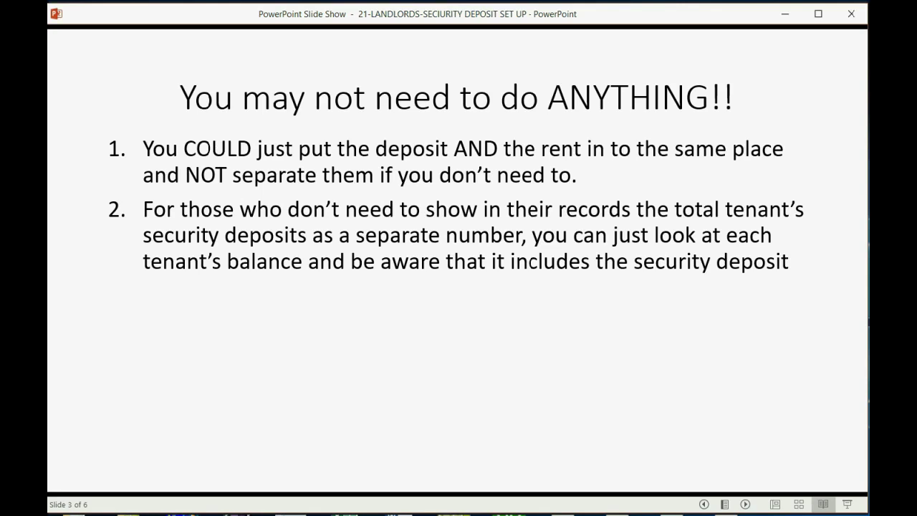
{"action": "key", "text": "Right"}
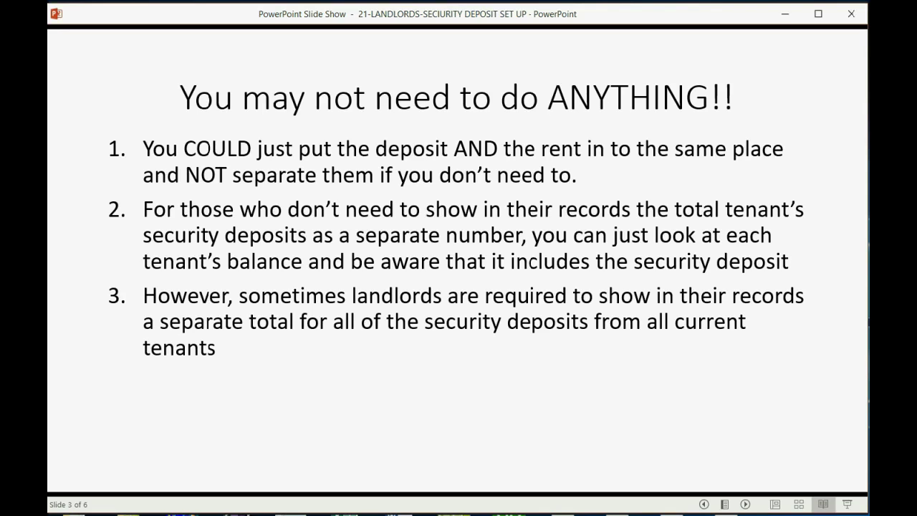
{"action": "key", "text": "Right"}
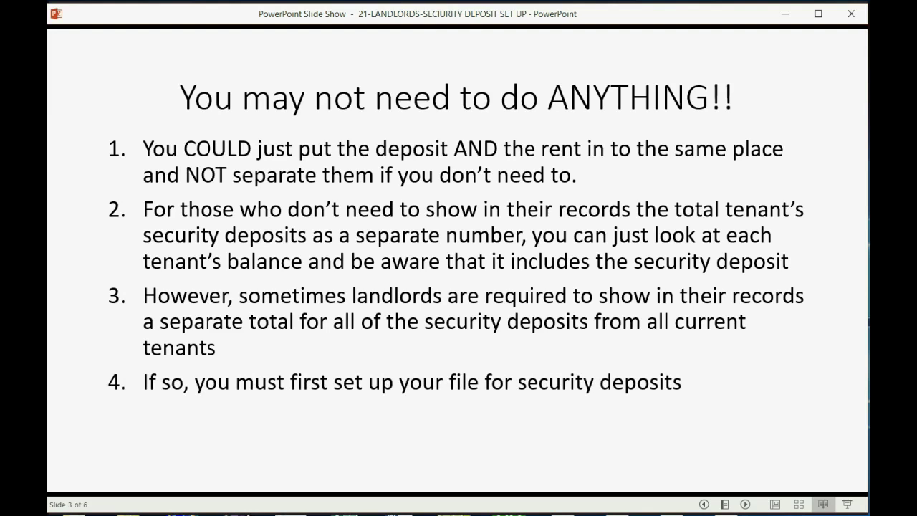
Show the first requirement on 'What does the file need ?' and advance to slide 5
{"action": "key", "text": "Right"}
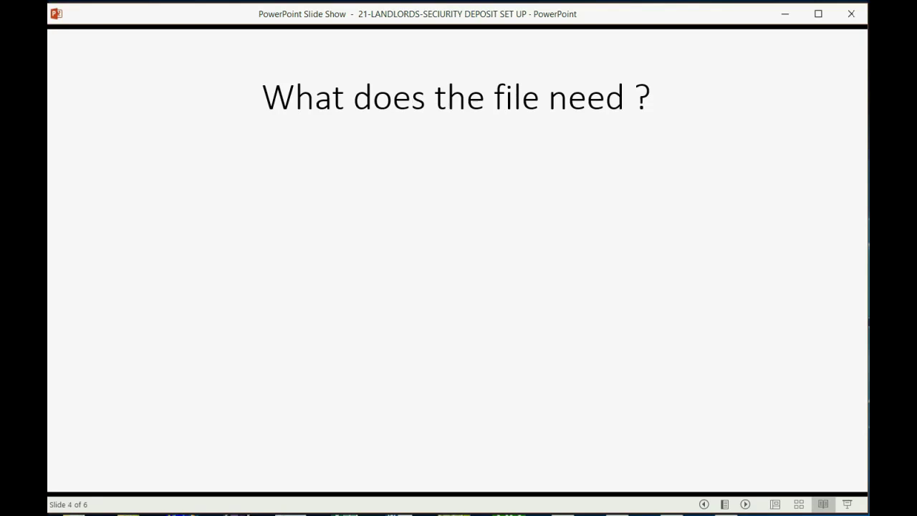
{"action": "left_click", "coordinate": [694, 337]}
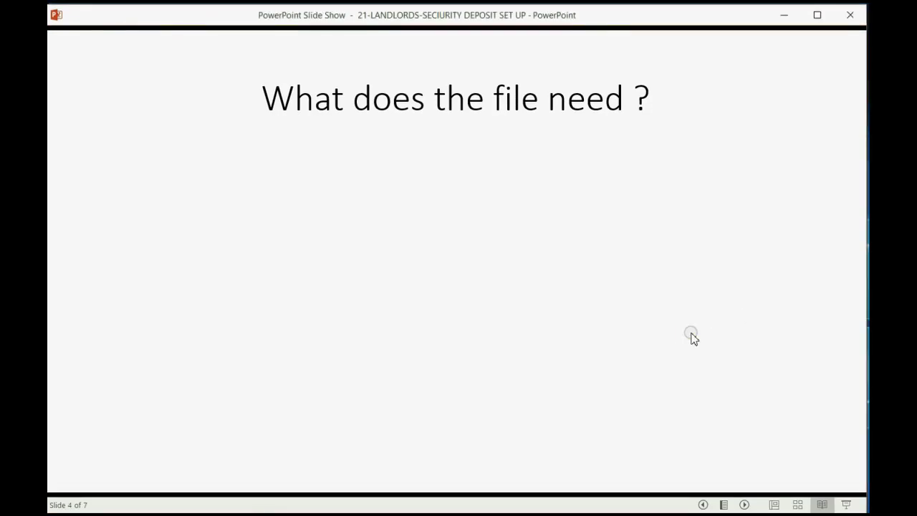
{"action": "key", "text": "Right"}
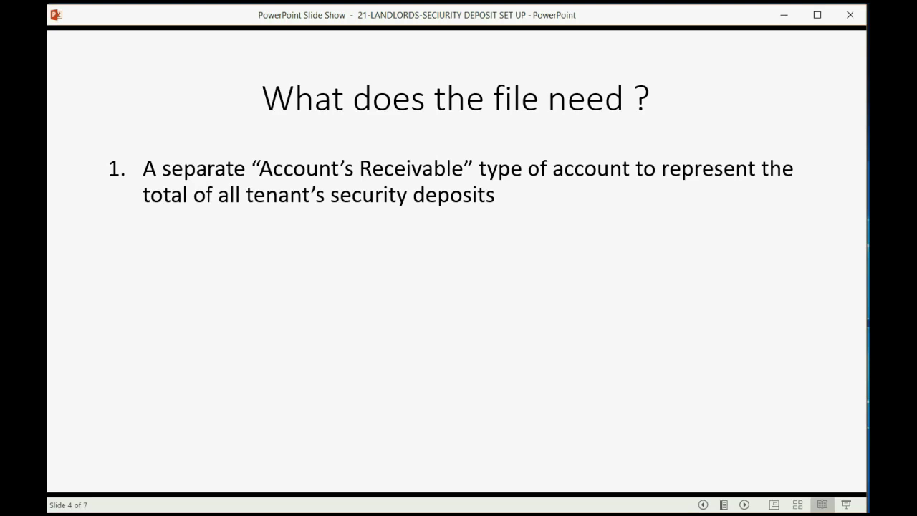
{"action": "key", "text": "Right"}
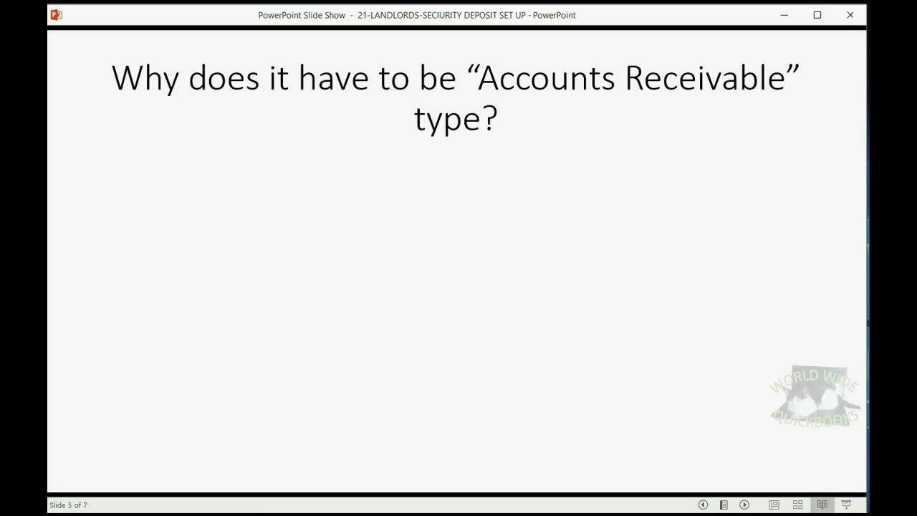
Build slide 5's equations: BETTY + DAVE receivable, ALAN + CANDY unearned rent, deposits as SECURITY DEPOSITS PAYABLE
{"action": "key", "text": "Right"}
{"action": "key", "text": "Right"}
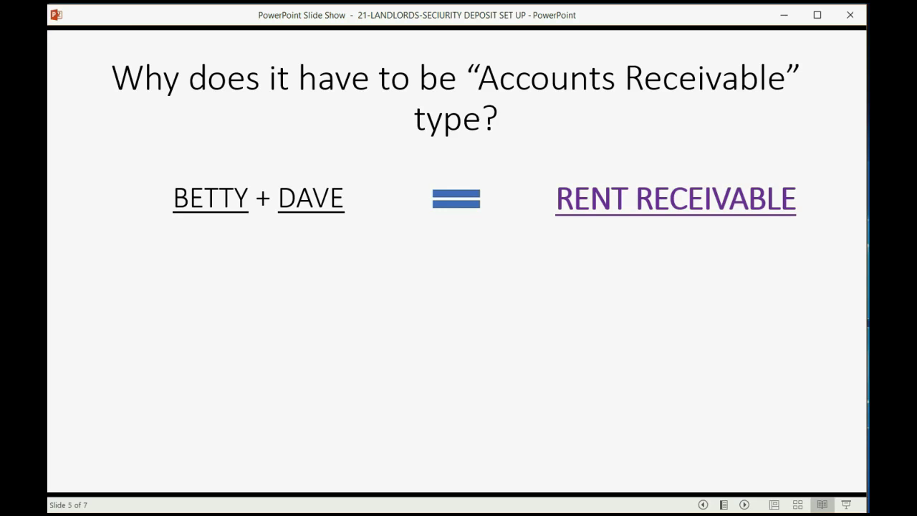
{"action": "key", "text": "Right"}
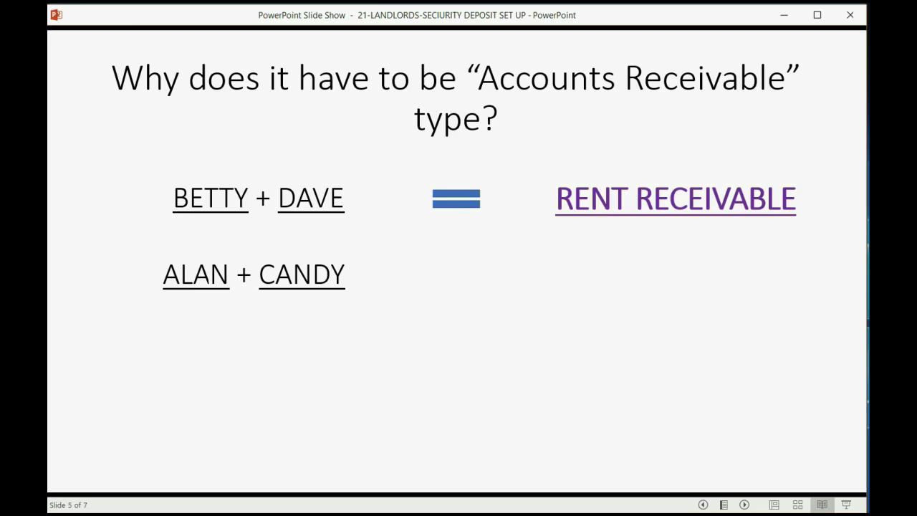
{"action": "key", "text": "Right"}
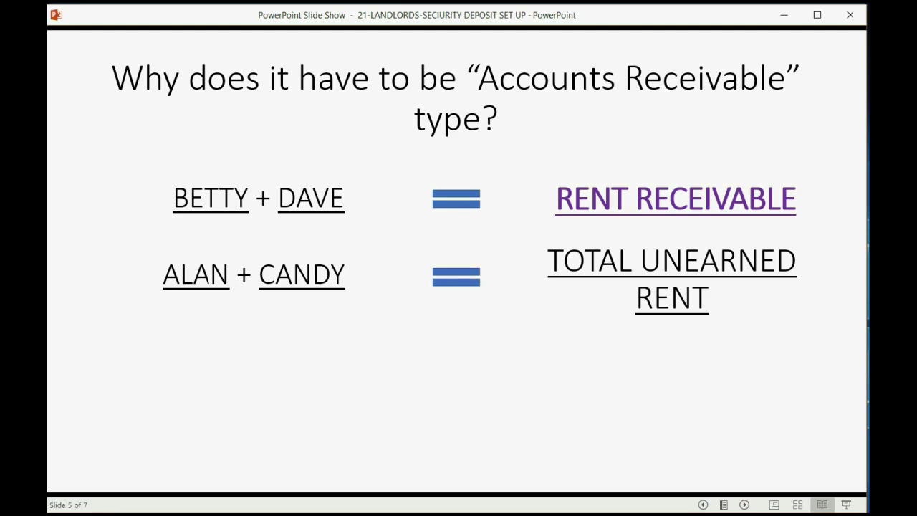
{"action": "key", "text": "Right"}
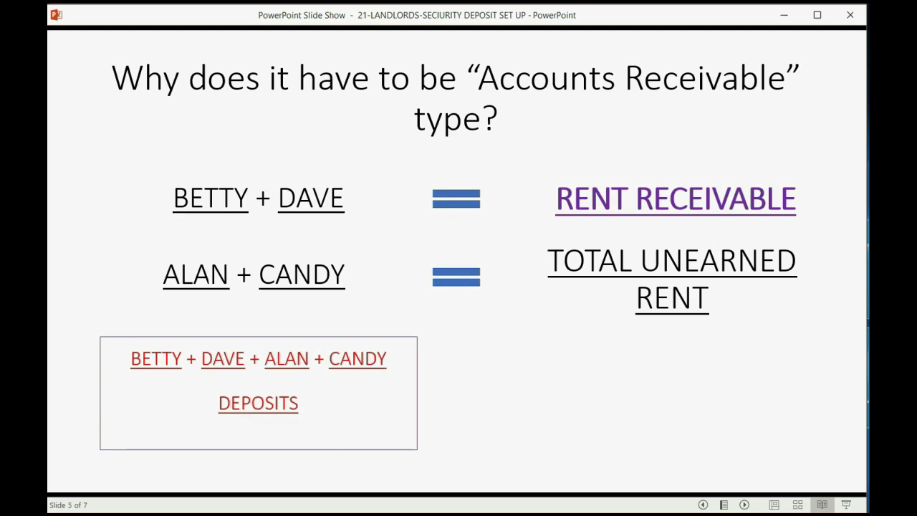
{"action": "key", "text": "Right"}
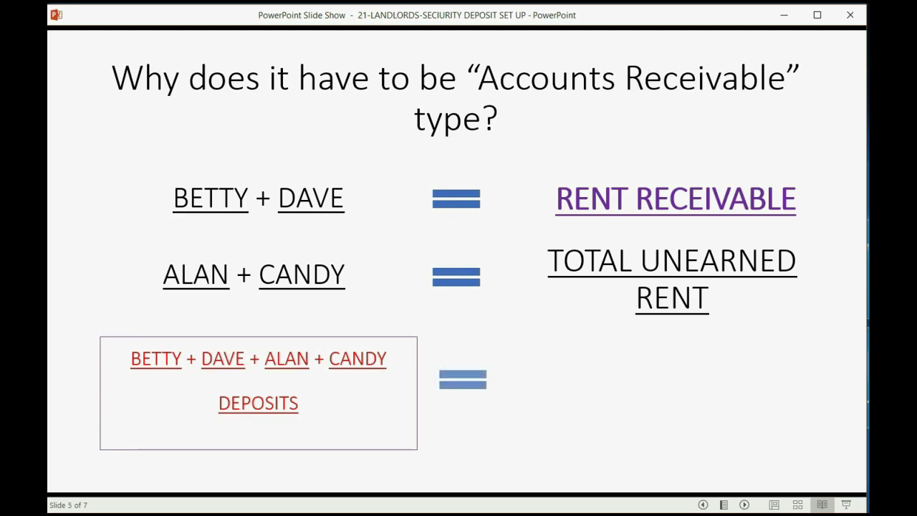
{"action": "key", "text": "Right"}
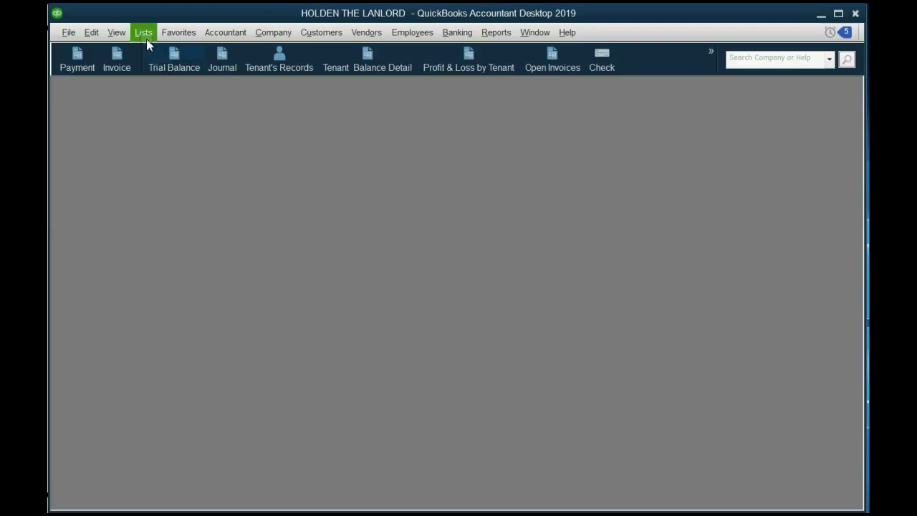
Start a new Accounts Receivable type account from the Chart of Accounts
{"action": "left_click", "coordinate": [145, 34]}
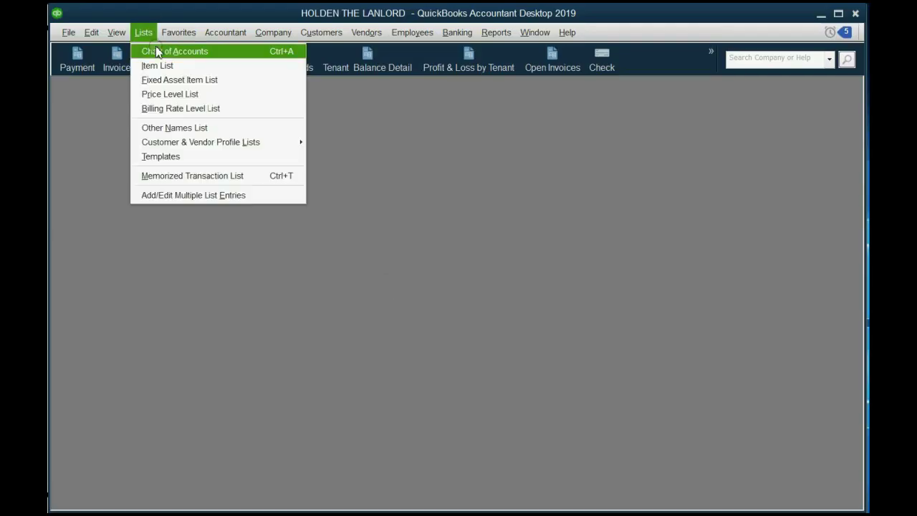
{"action": "left_click", "coordinate": [157, 50]}
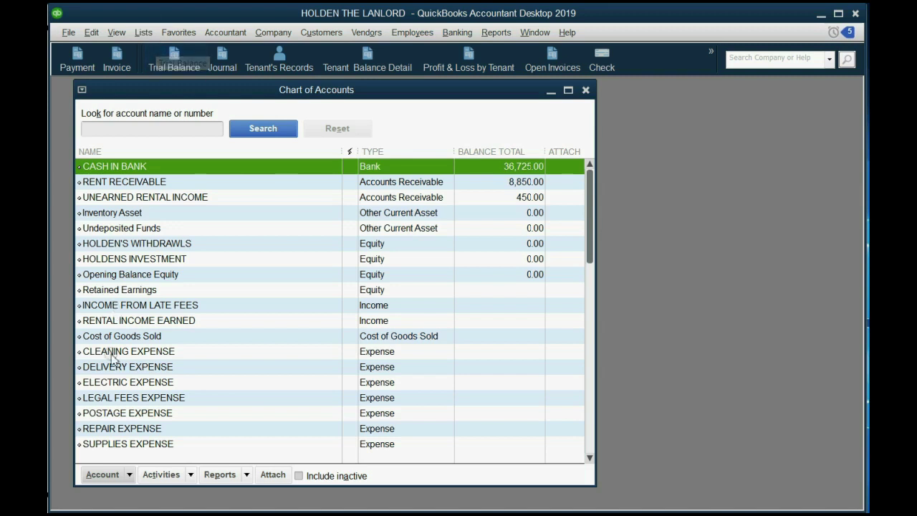
{"action": "left_click", "coordinate": [122, 468]}
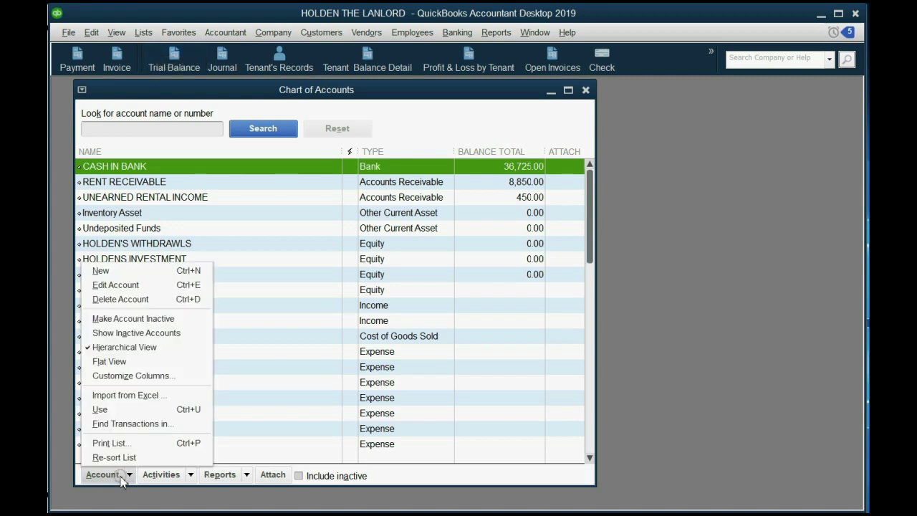
{"action": "left_click", "coordinate": [117, 270]}
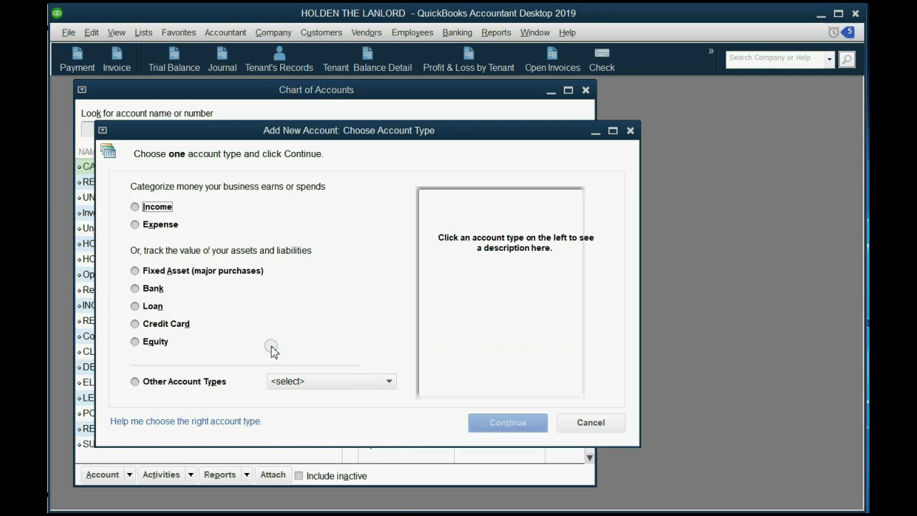
{"action": "left_click", "coordinate": [297, 381]}
{"action": "left_click", "coordinate": [307, 400]}
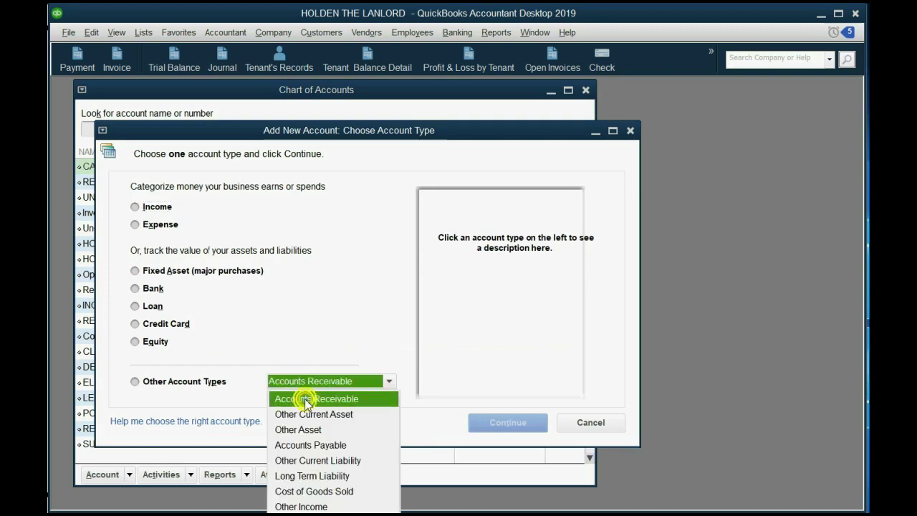
{"action": "left_click", "coordinate": [500, 425]}
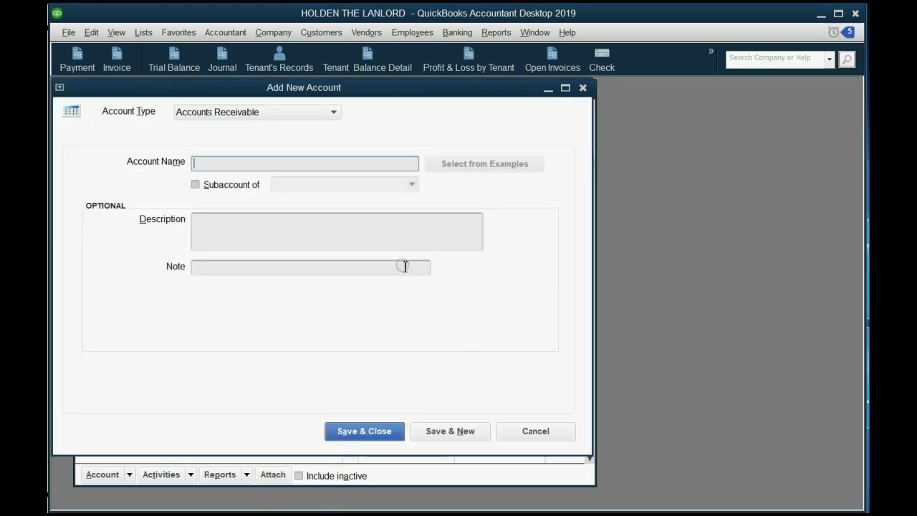
Enter SECURITY DEPOSITS PAYABLE as the new account's name
{"action": "left_click", "coordinate": [337, 166]}
{"action": "type", "text": "s"}
{"action": "type", "text": "ecurit"}
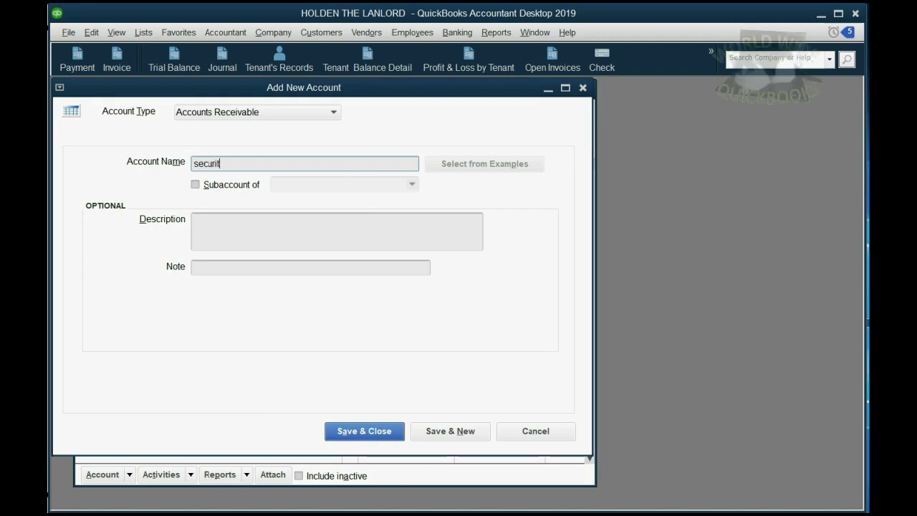
{"action": "type", "text": "y depso"}
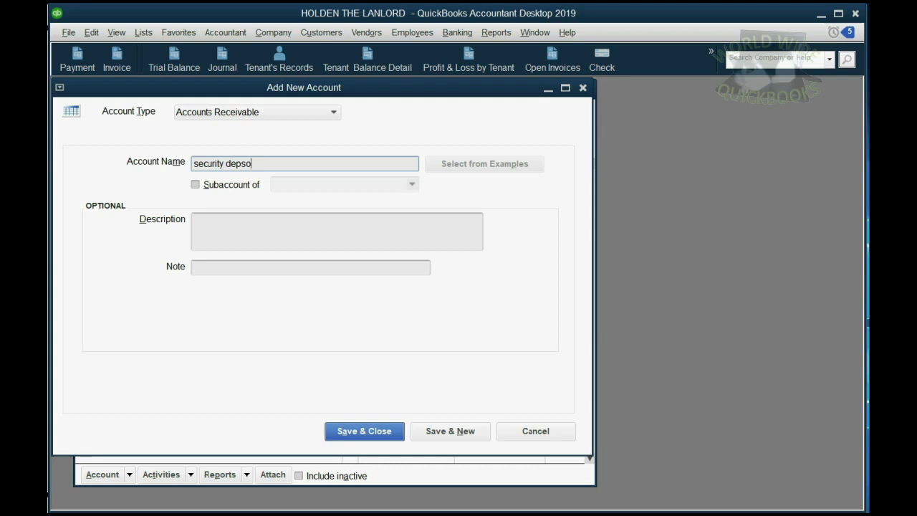
{"action": "key", "text": "BackSpace"}
{"action": "key", "text": "BackSpace"}
{"action": "key", "text": "BackSpace"}
{"action": "key", "text": "BackSpace"}
{"action": "key", "text": "BackSpace"}
{"action": "type", "text": "SECUR"}
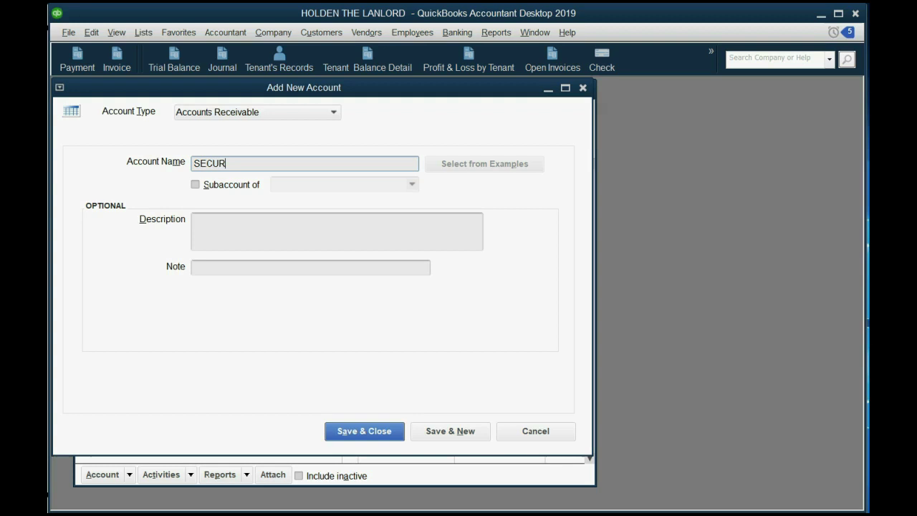
{"action": "type", "text": "ITY DEP"}
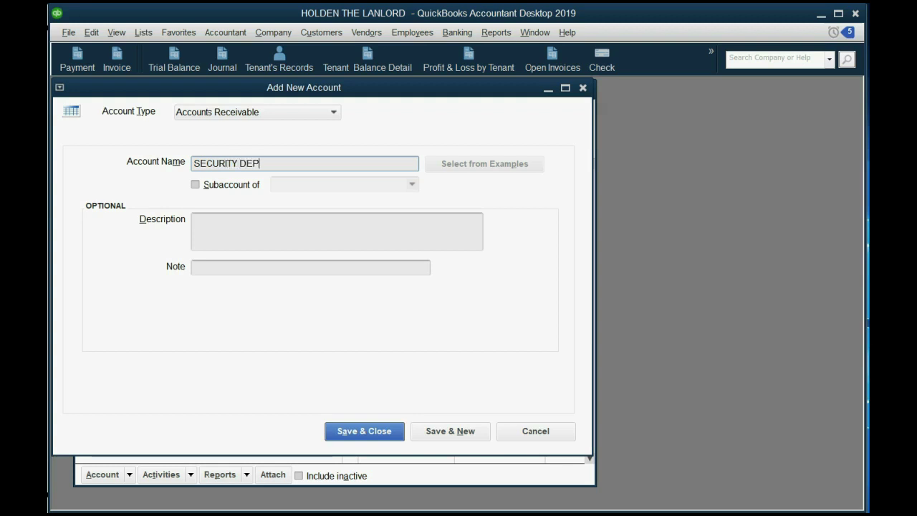
{"action": "type", "text": "OSITS "}
{"action": "type", "text": "PAYABL"}
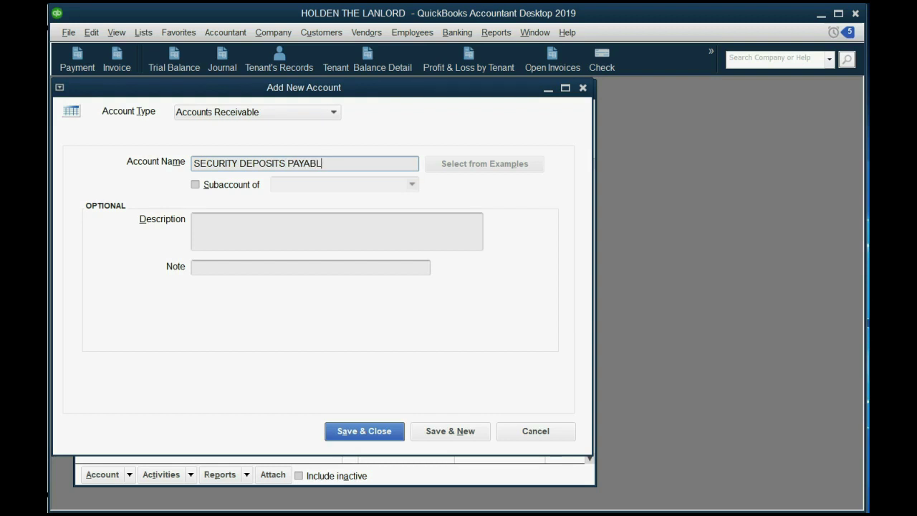
{"action": "type", "text": "E"}
Save the new account, reveal the remaining file requirements and red note, then reach slide 7
{"action": "left_click", "coordinate": [374, 431]}
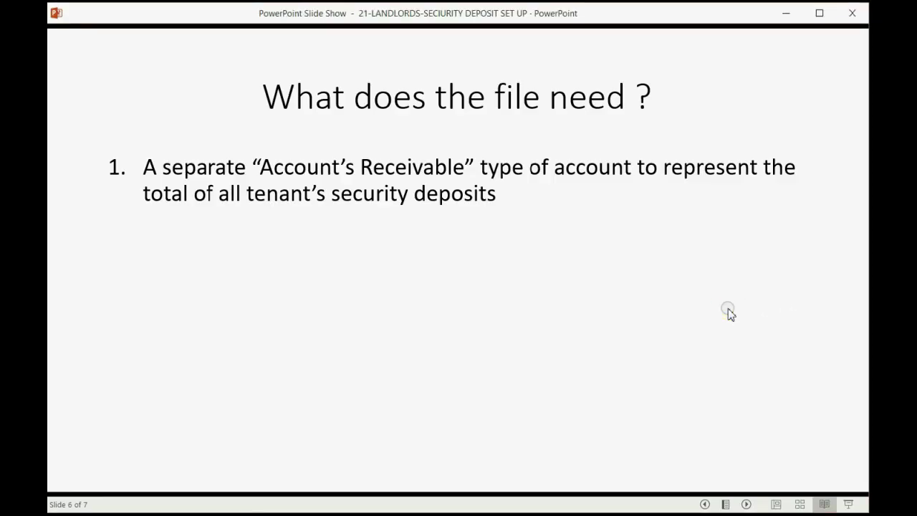
{"action": "key", "text": "Right"}
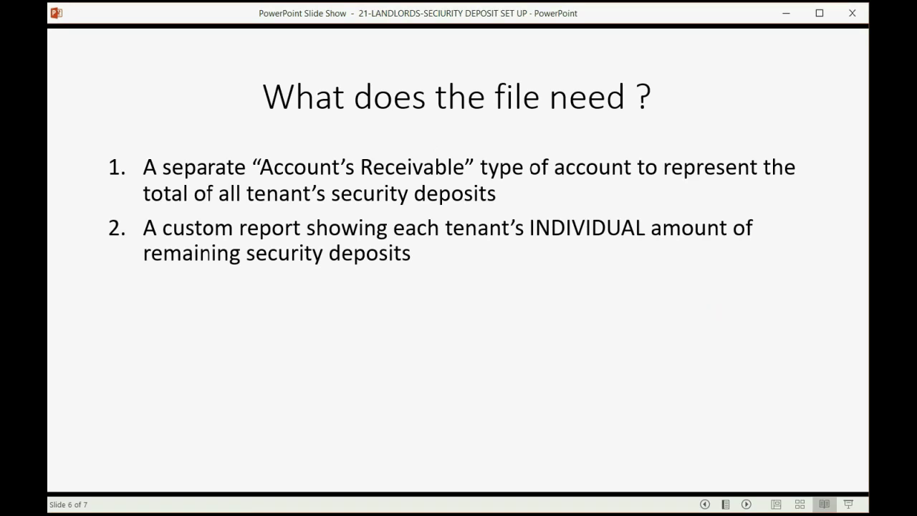
{"action": "key", "text": "Right"}
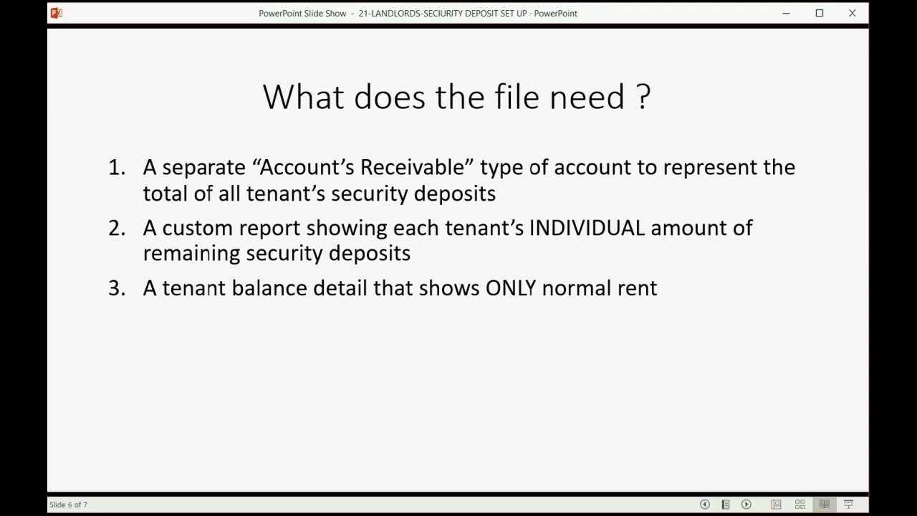
{"action": "key", "text": "Right"}
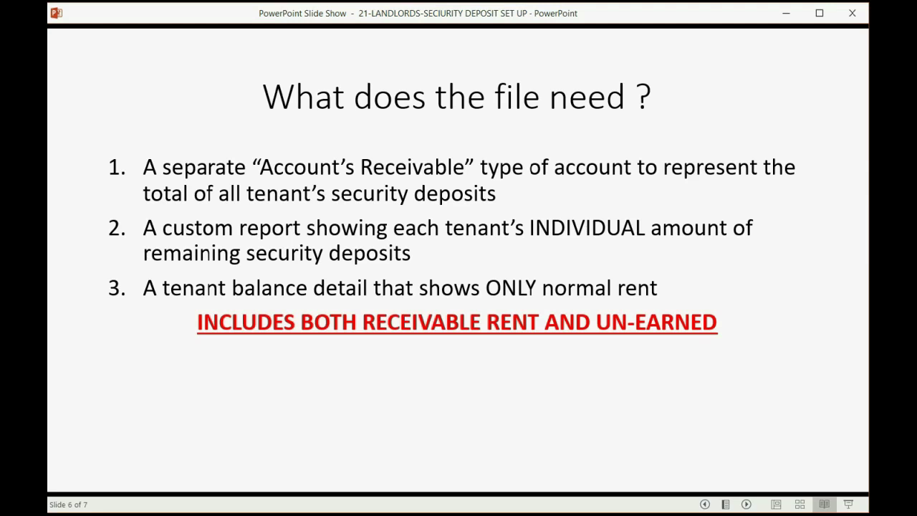
{"action": "key", "text": "Right"}
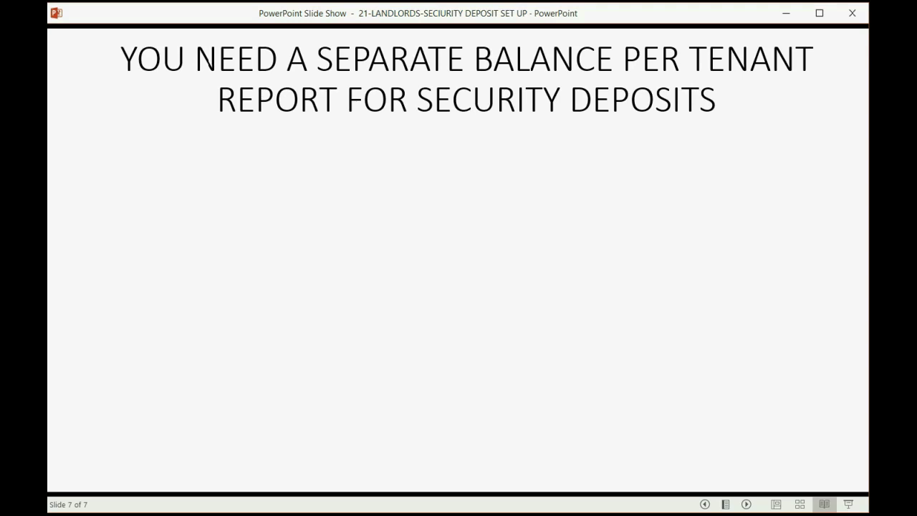
Reveal both FILTER points on slide 7: deposit transactions and rent balances
{"action": "key", "text": "Right"}
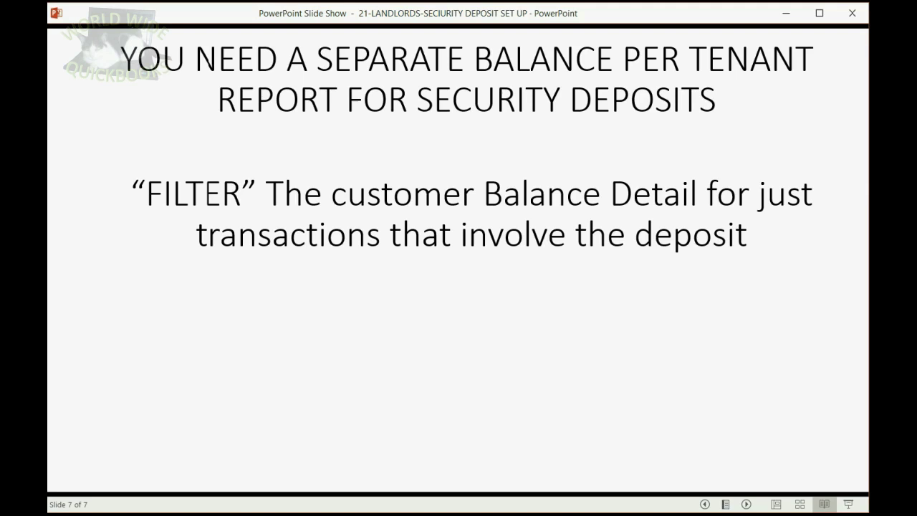
{"action": "key", "text": "Right"}
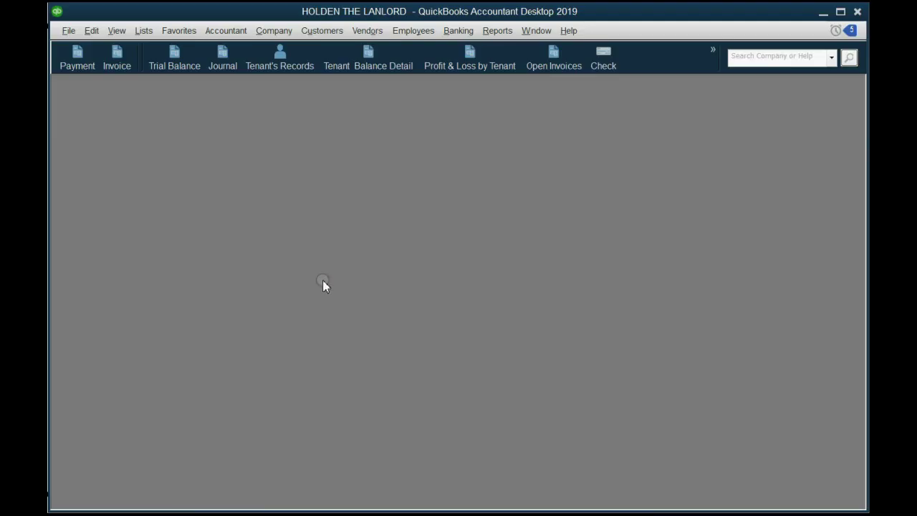
Open the Customer Balance Detail report filtered by account to SECURITY DEPOSITS PAYABLE
{"action": "left_click", "coordinate": [496, 32]}
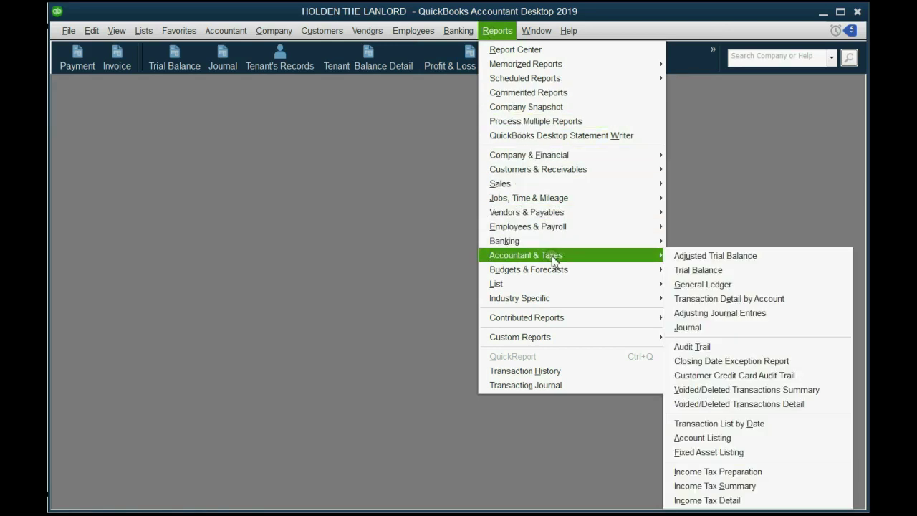
{"action": "mouse_move", "coordinate": [538, 170]}
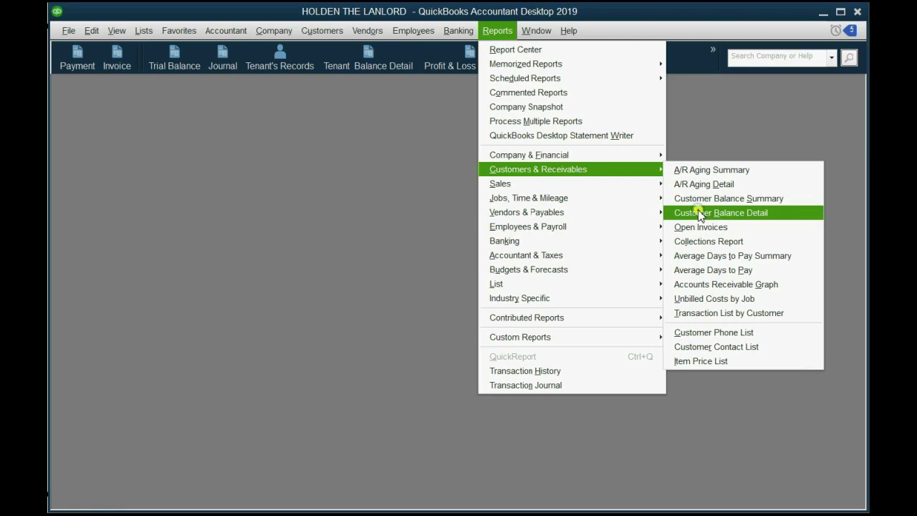
{"action": "left_click", "coordinate": [699, 213]}
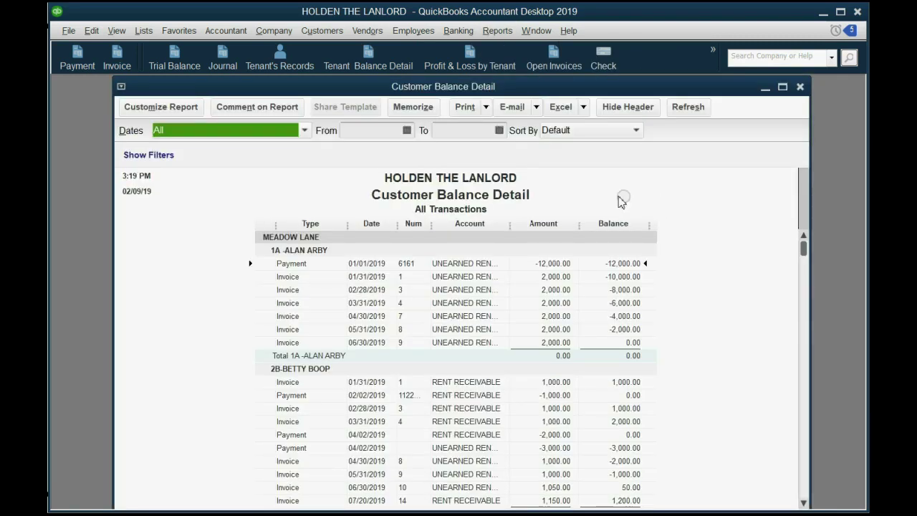
{"action": "left_click", "coordinate": [185, 114]}
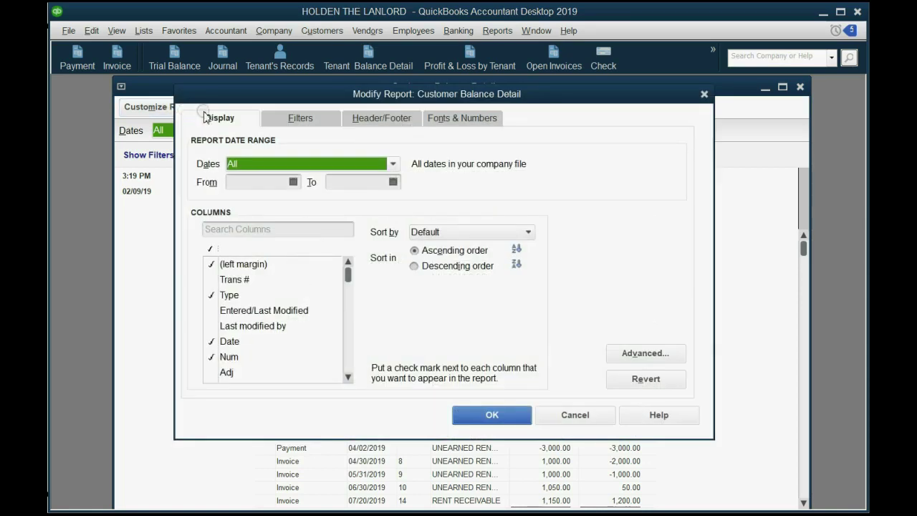
{"action": "left_click", "coordinate": [290, 119]}
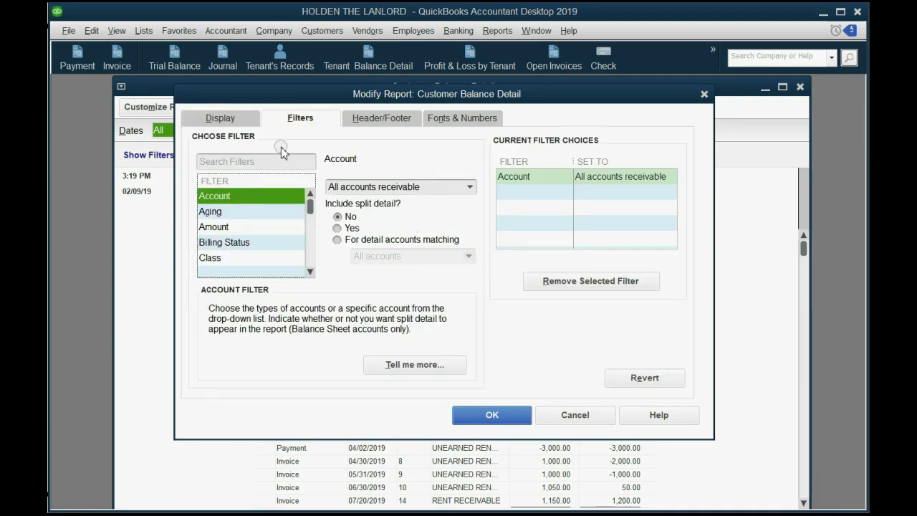
{"action": "left_click", "coordinate": [257, 197]}
{"action": "left_click", "coordinate": [469, 187]}
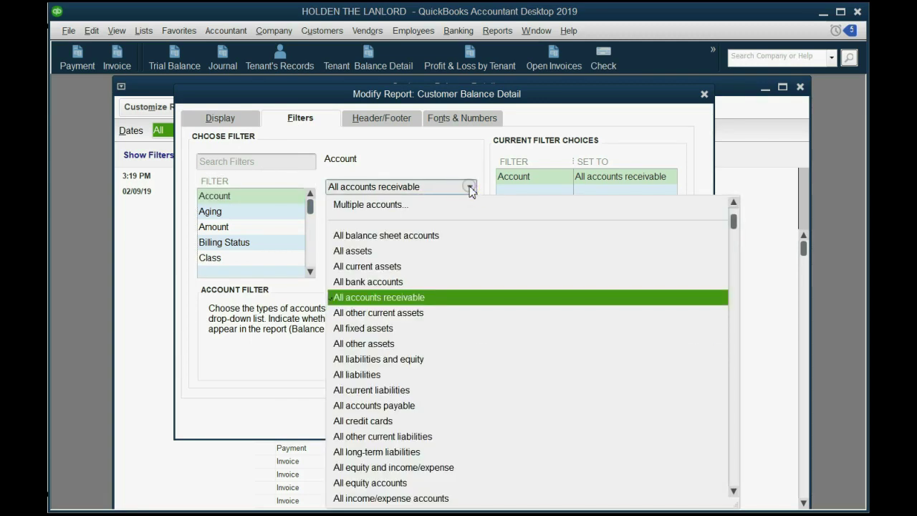
{"action": "scroll", "coordinate": [484, 329], "scroll_direction": "down", "scroll_amount": 3}
{"action": "scroll", "coordinate": [484, 330], "scroll_direction": "down", "scroll_amount": 5}
{"action": "scroll", "coordinate": [484, 329], "scroll_direction": "down", "scroll_amount": 1}
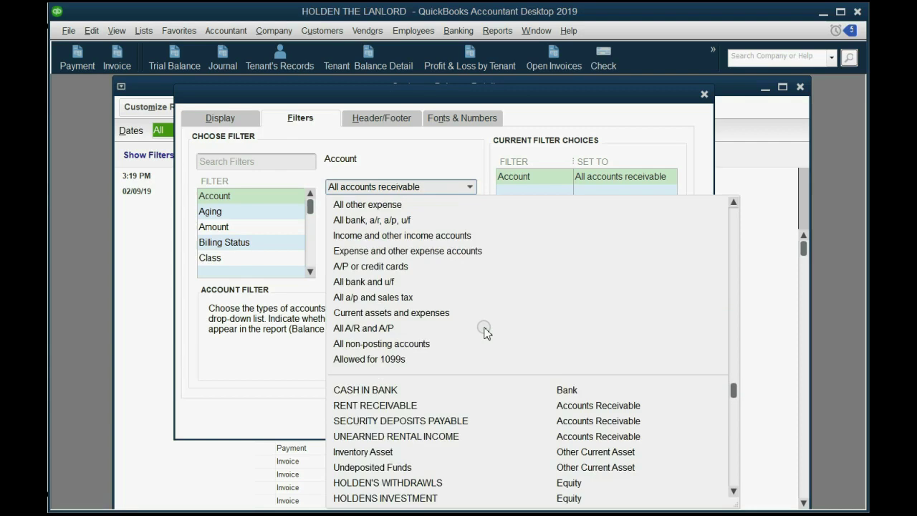
{"action": "scroll", "coordinate": [484, 329], "scroll_direction": "down", "scroll_amount": 1}
{"action": "scroll", "coordinate": [484, 332], "scroll_direction": "down", "scroll_amount": 1}
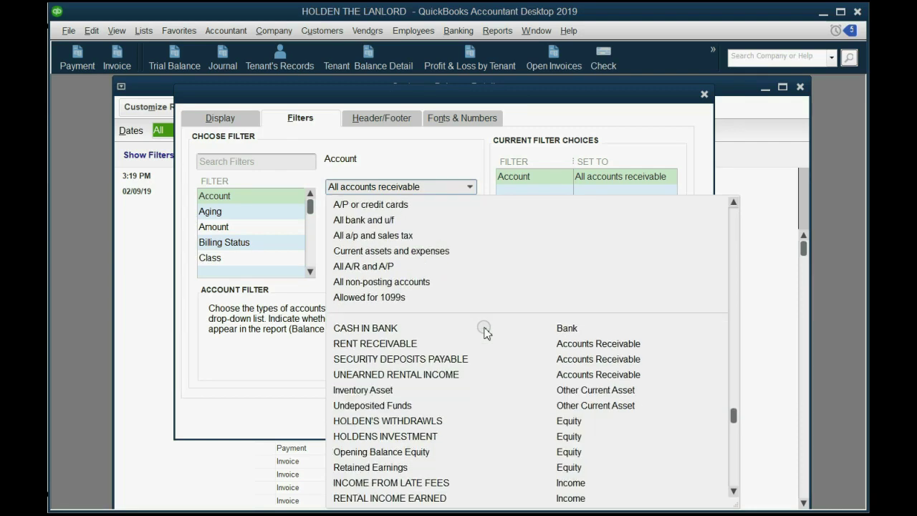
{"action": "scroll", "coordinate": [484, 331], "scroll_direction": "down", "scroll_amount": 1}
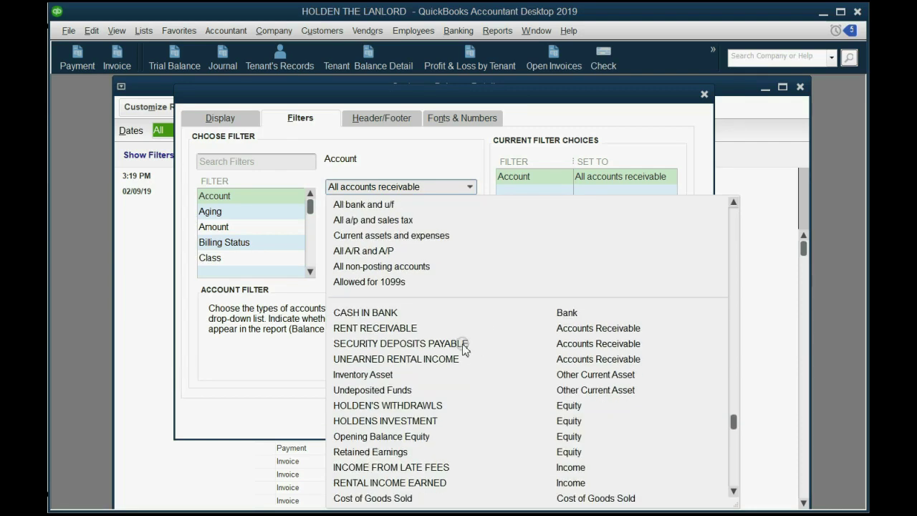
{"action": "left_click", "coordinate": [462, 344]}
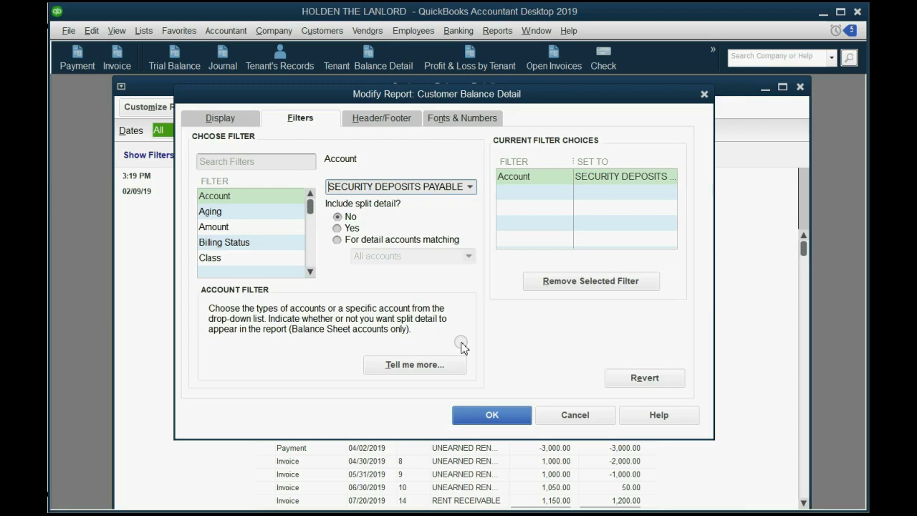
{"action": "left_click", "coordinate": [494, 416]}
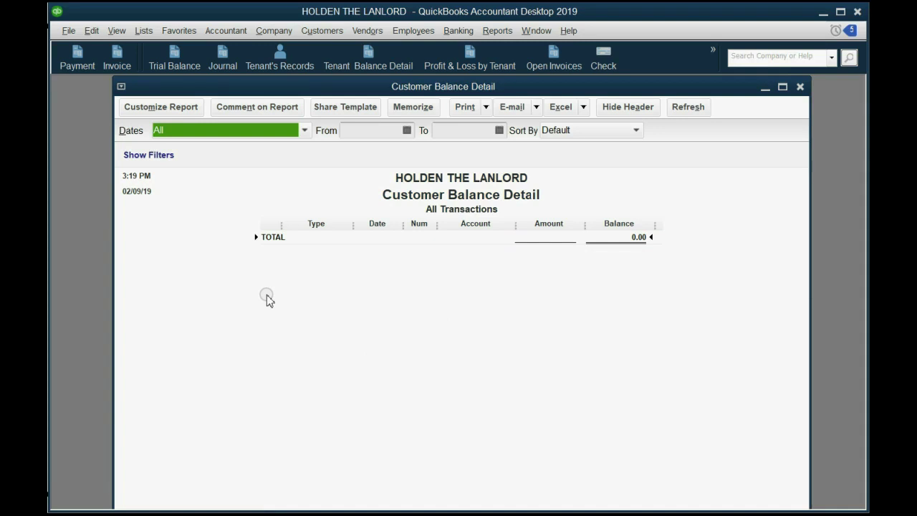
Retitle the report 'Security Deposits Payable' and turn off date prepared, time prepared and later-page headers
{"action": "left_click", "coordinate": [166, 111]}
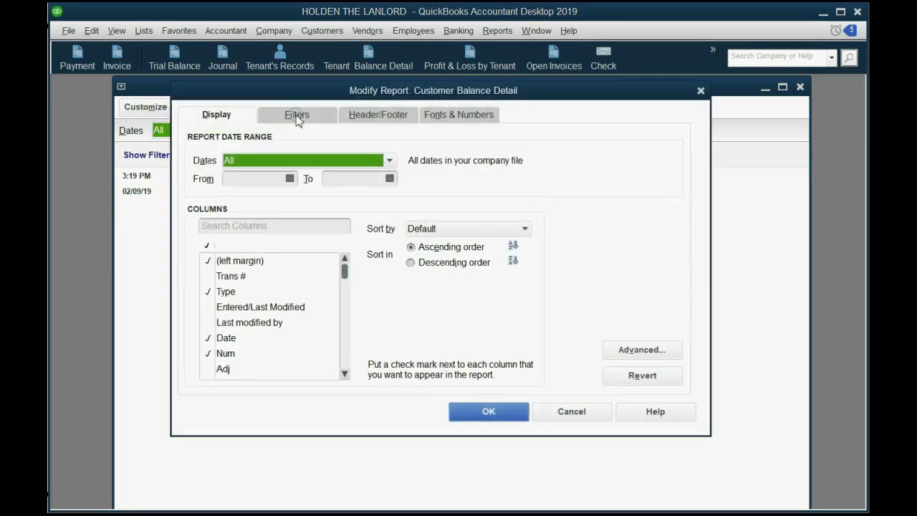
{"action": "left_click", "coordinate": [367, 116]}
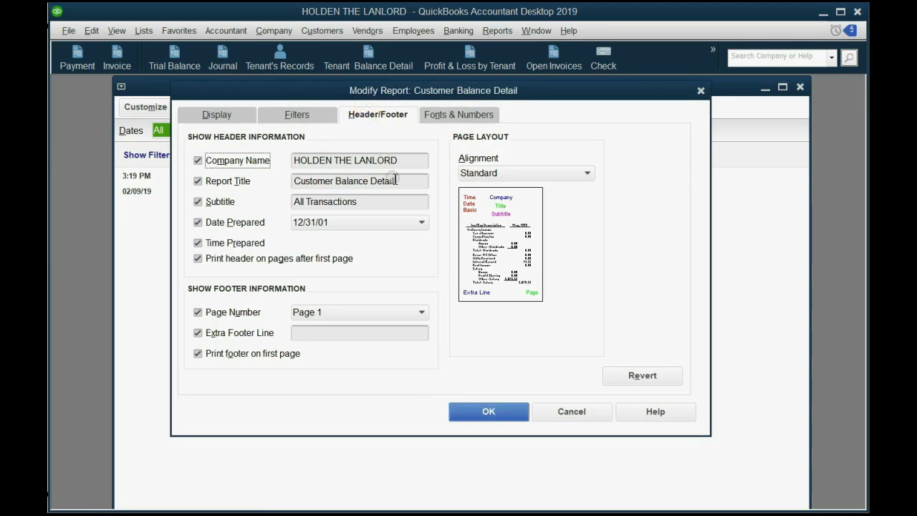
{"action": "left_click_drag", "start_coordinate": [400, 181], "coordinate": [270, 185]}
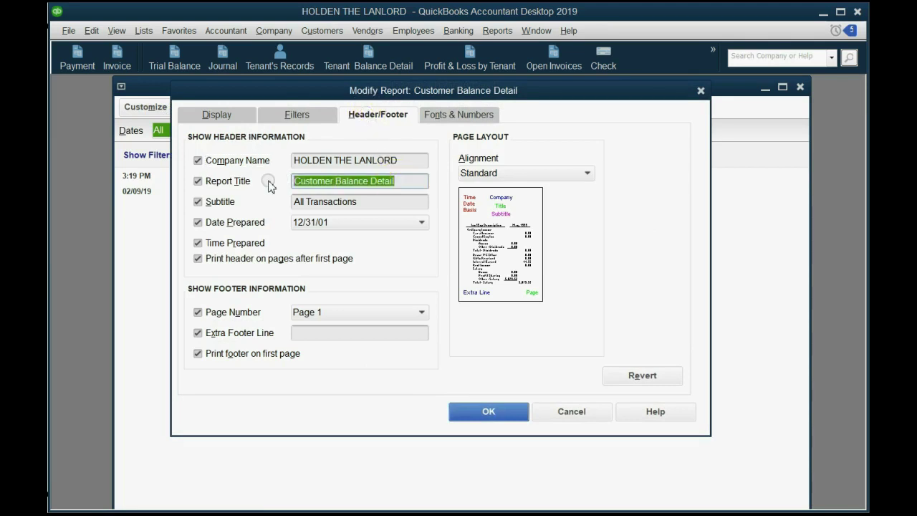
{"action": "type", "text": "Secu"}
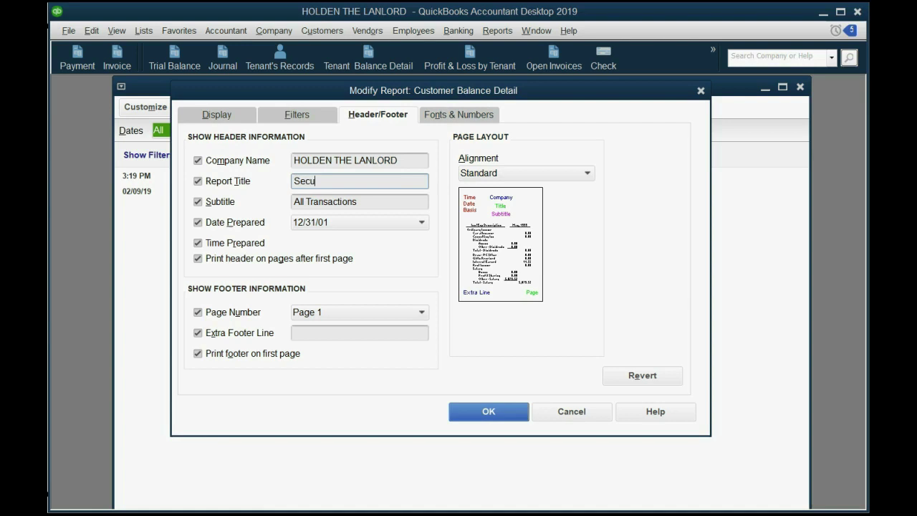
{"action": "type", "text": "rity De"}
{"action": "type", "text": "posits "}
{"action": "type", "text": "Payabl"}
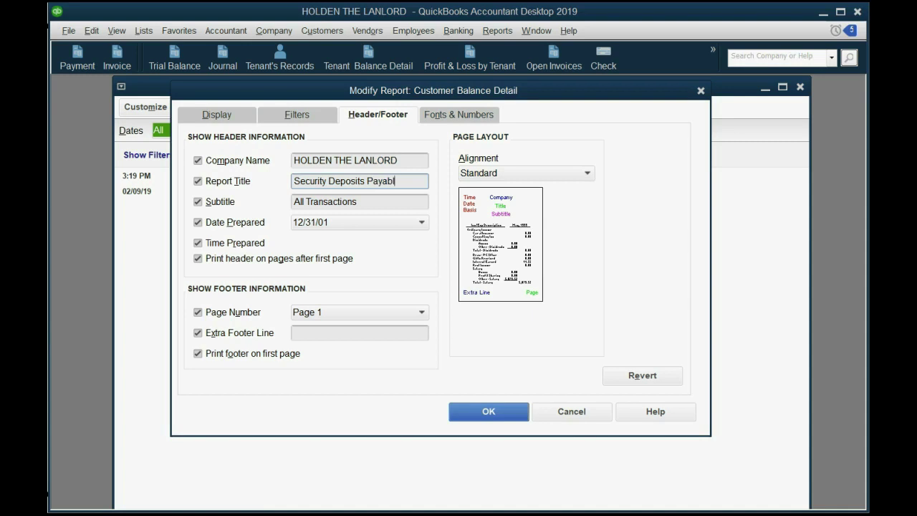
{"action": "type", "text": "e"}
{"action": "left_click", "coordinate": [198, 222]}
{"action": "left_click", "coordinate": [198, 243]}
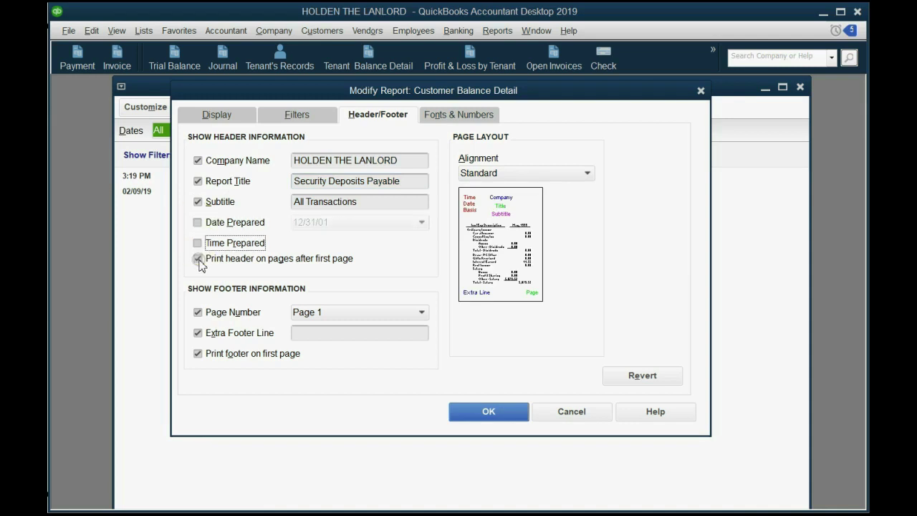
{"action": "left_click", "coordinate": [198, 258]}
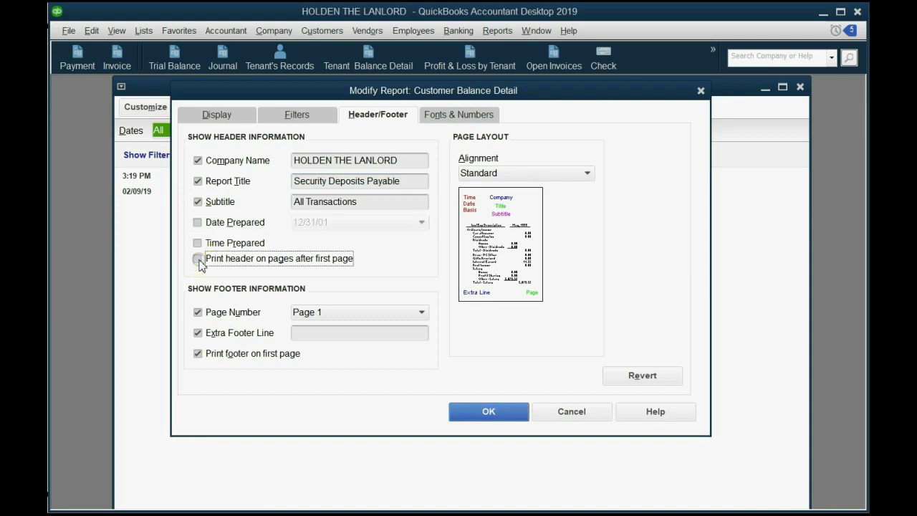
{"action": "left_click", "coordinate": [477, 414]}
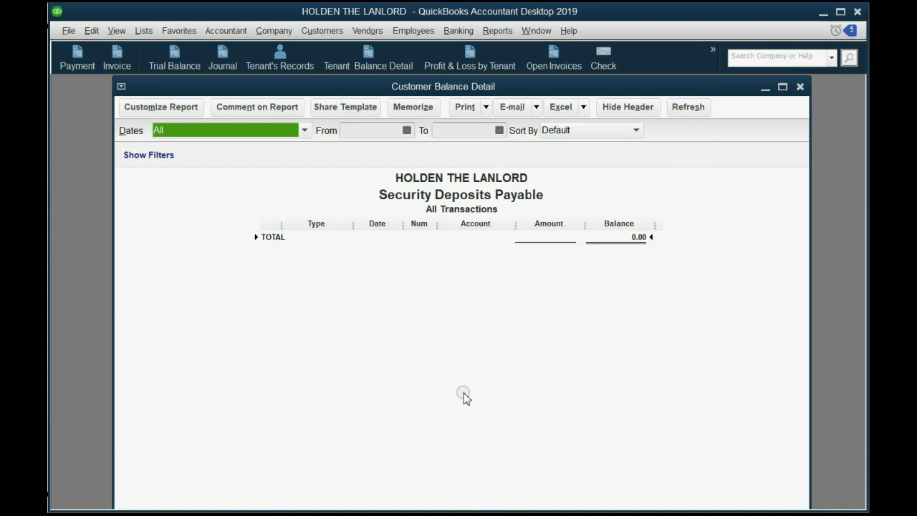
Add the report as an icon-bar shortcut labelled 'Security Deposits Payable', then close the report
{"action": "left_click", "coordinate": [117, 31]}
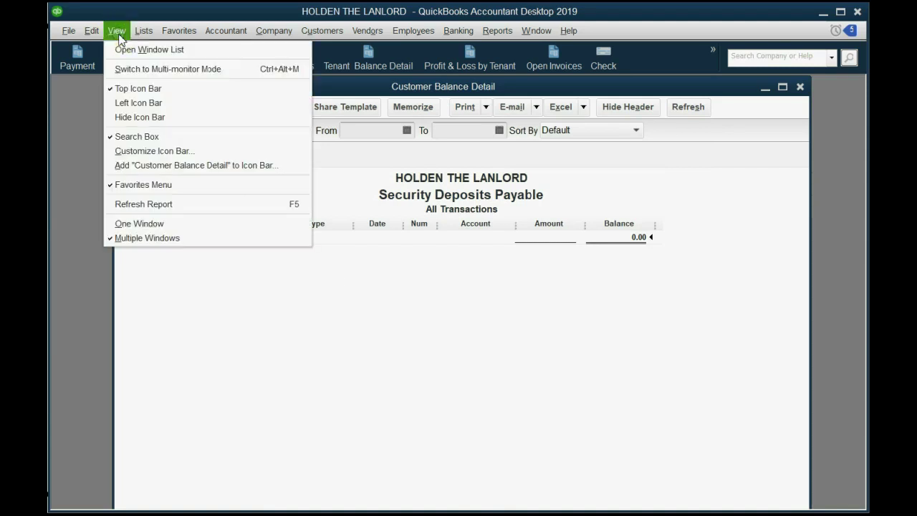
{"action": "left_click", "coordinate": [190, 170]}
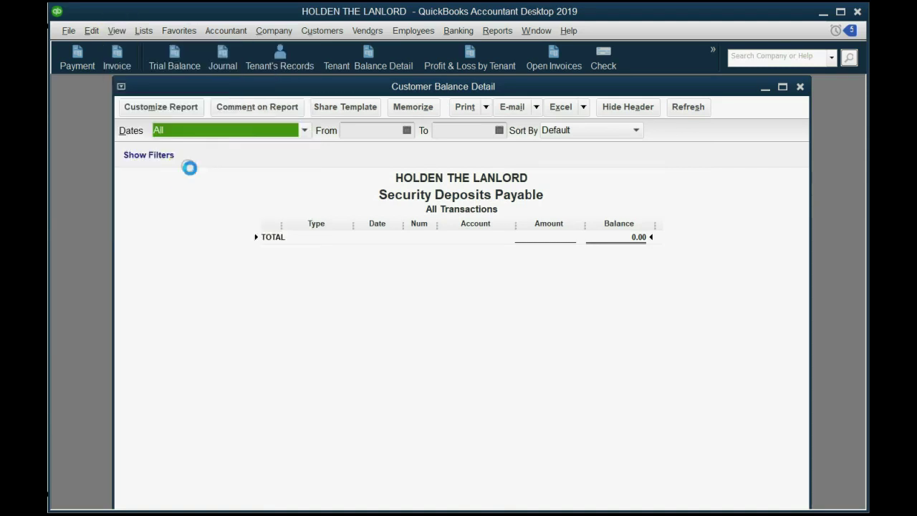
{"action": "left_click", "coordinate": [280, 158]}
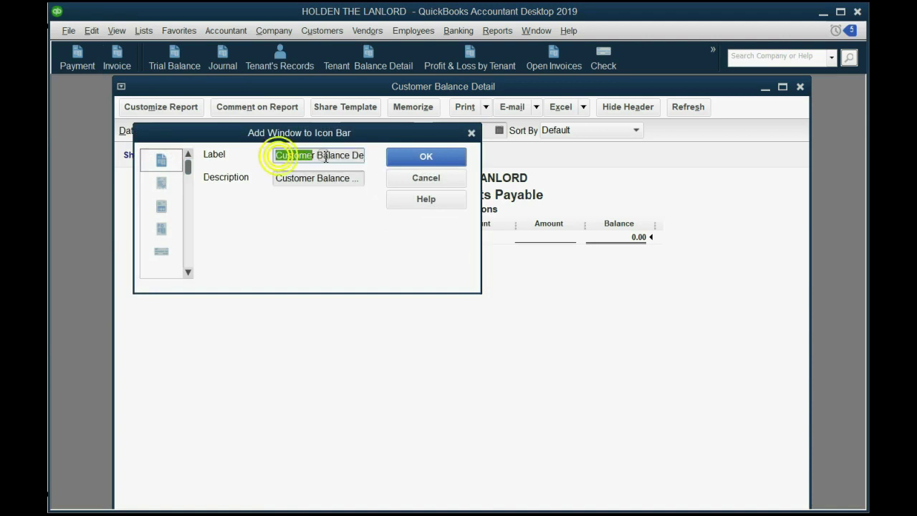
{"action": "type", "text": "Se"}
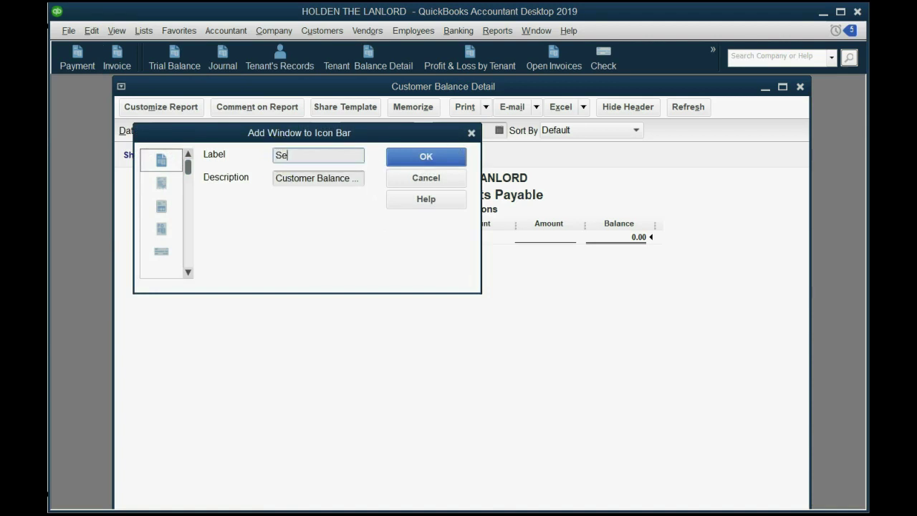
{"action": "type", "text": "curity"}
{"action": "type", "text": " Deposit"}
{"action": "type", "text": "s P"}
{"action": "type", "text": "ayable"}
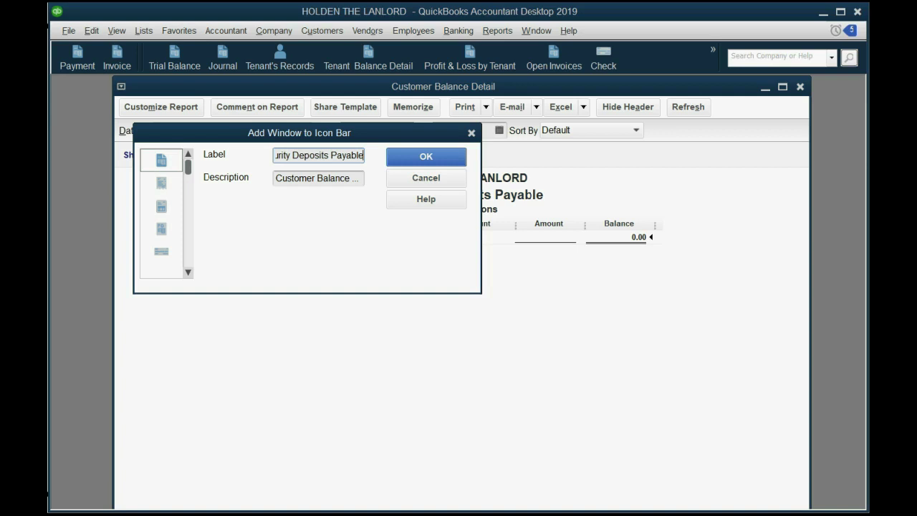
{"action": "left_click", "coordinate": [426, 157]}
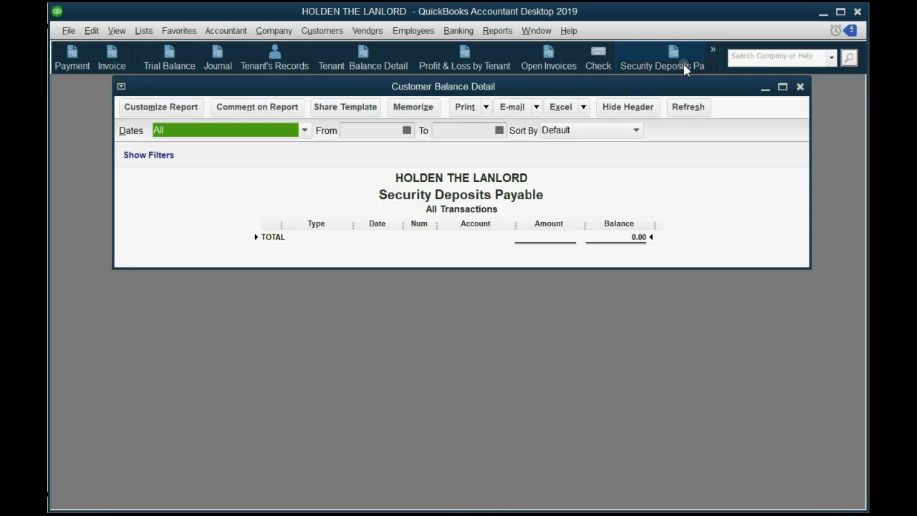
{"action": "left_click", "coordinate": [801, 86]}
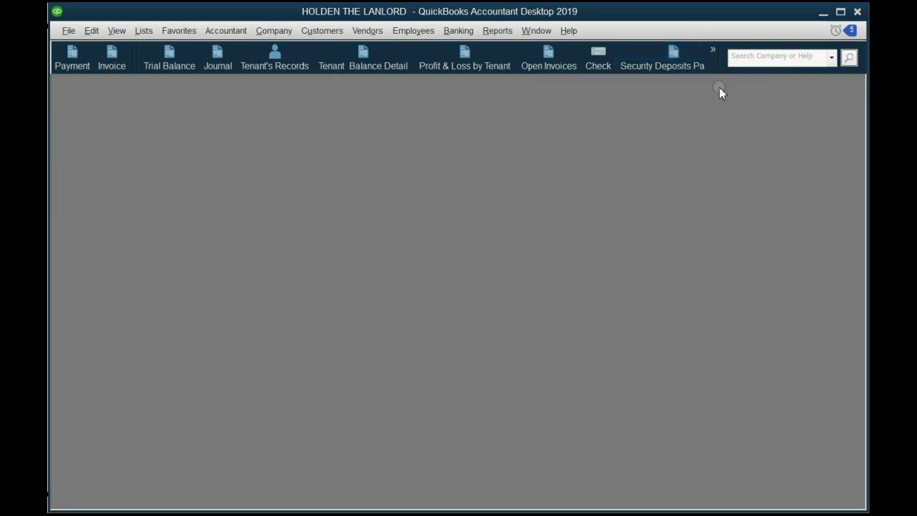
Look through the Tenant Balance Detail report, then start a new, unfiltered Customer Balance Detail report
{"action": "left_click", "coordinate": [354, 61]}
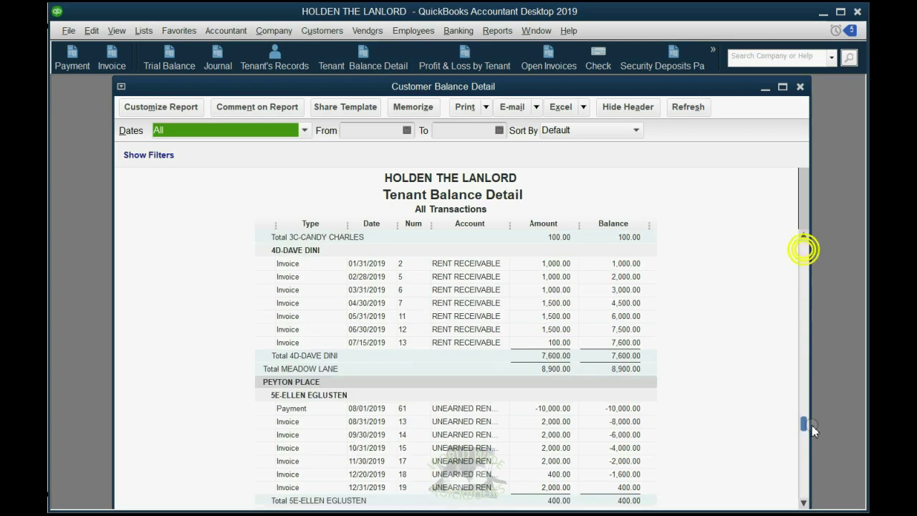
{"action": "mouse_move", "coordinate": [813, 430]}
{"action": "left_mouse_down"}
{"action": "mouse_move", "coordinate": [804, 494]}
{"action": "mouse_move", "coordinate": [801, 237]}
{"action": "mouse_move", "coordinate": [804, 494]}
{"action": "mouse_move", "coordinate": [814, 410]}
{"action": "mouse_move", "coordinate": [804, 240]}
{"action": "mouse_move", "coordinate": [805, 493]}
{"action": "mouse_move", "coordinate": [789, 267]}
{"action": "left_mouse_up"}
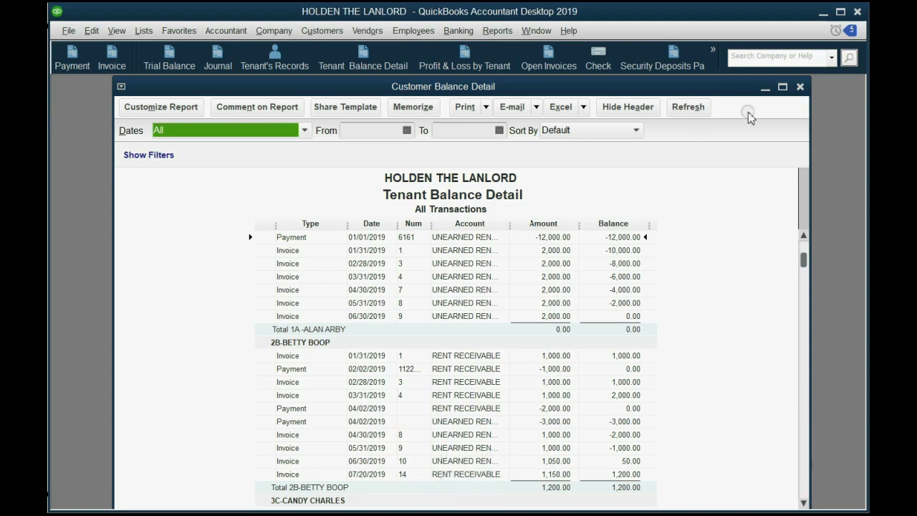
{"action": "left_click", "coordinate": [800, 87]}
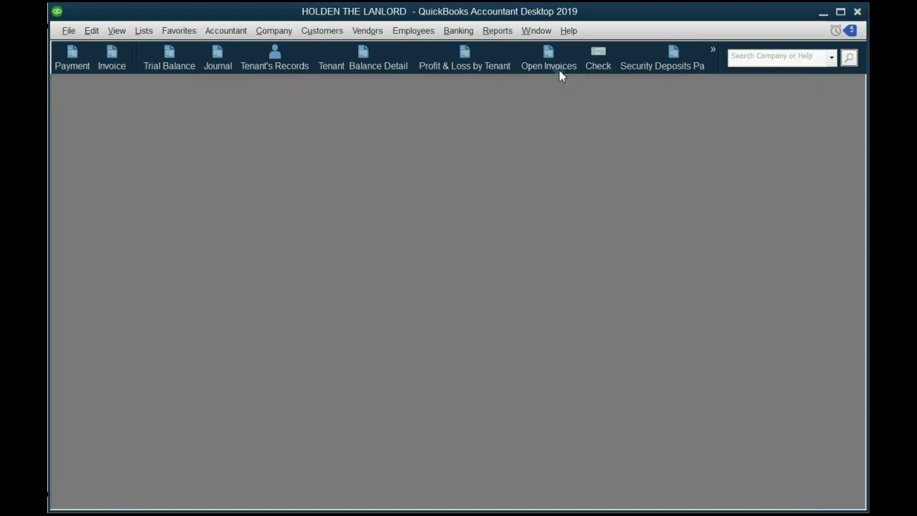
{"action": "left_click", "coordinate": [500, 31]}
{"action": "mouse_move", "coordinate": [539, 169]}
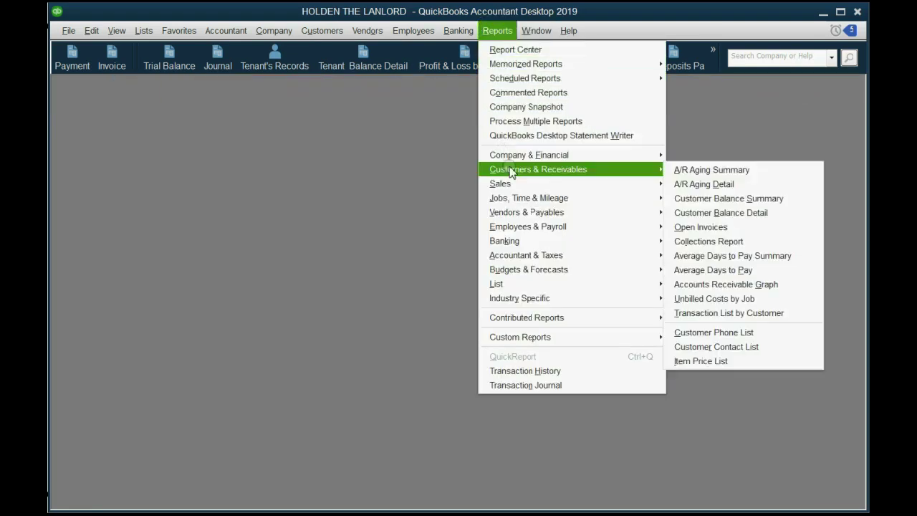
{"action": "left_click", "coordinate": [713, 213]}
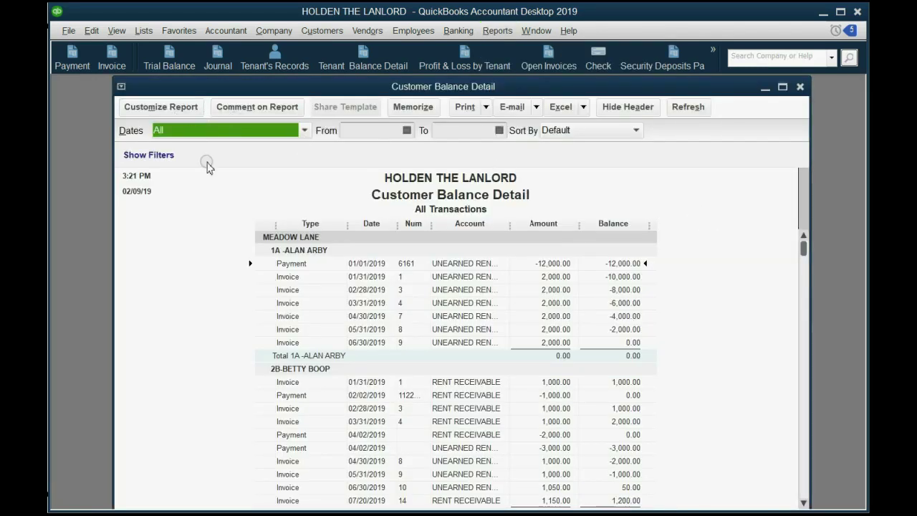
Set the report's Account filter to multiple accounts: RENT RECEIVABLE and UNEARNED RENTAL INCOME
{"action": "left_click", "coordinate": [175, 107]}
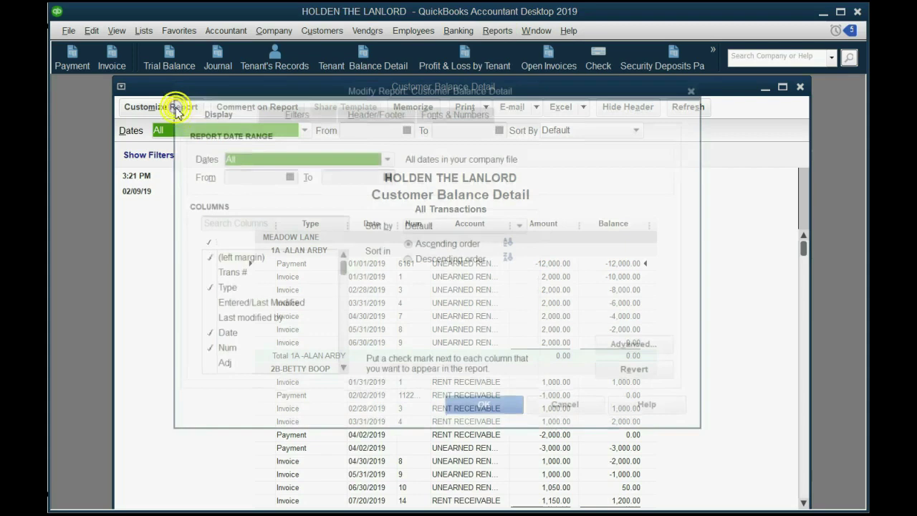
{"action": "left_click", "coordinate": [285, 112]}
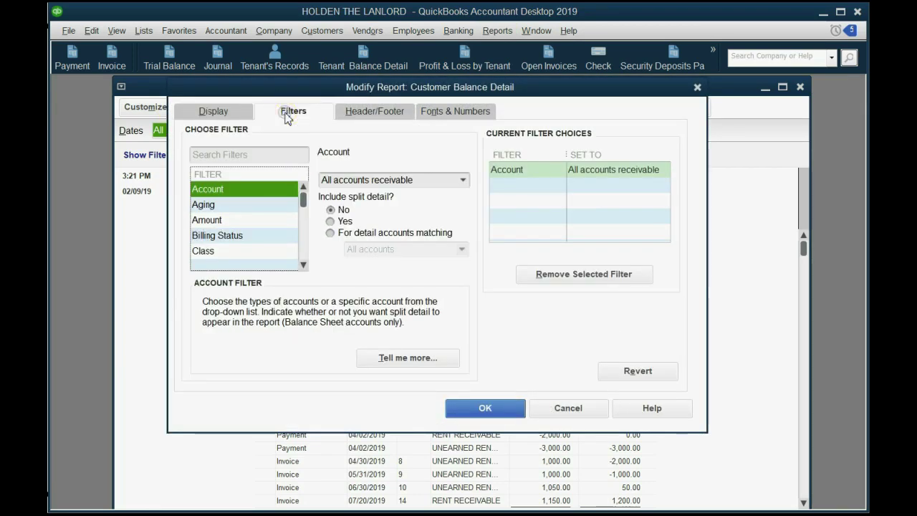
{"action": "left_click", "coordinate": [234, 189]}
{"action": "left_click", "coordinate": [464, 181]}
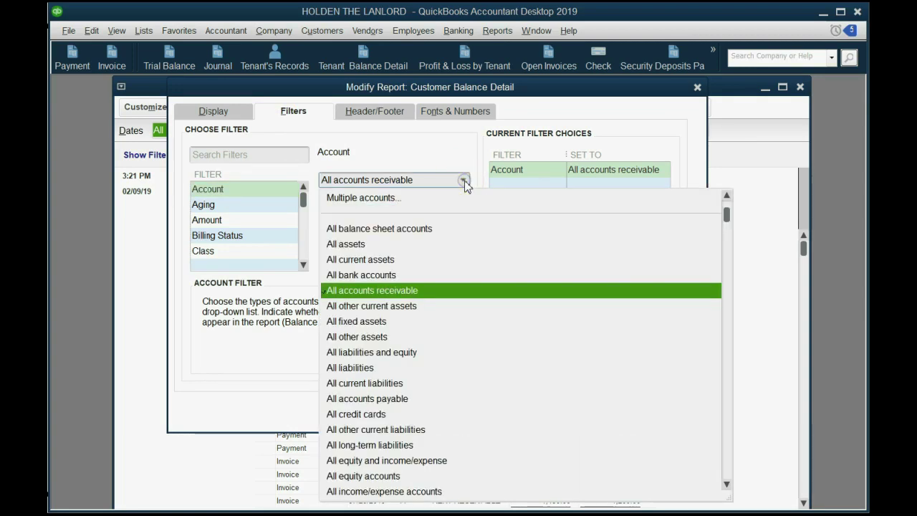
{"action": "left_click", "coordinate": [391, 199]}
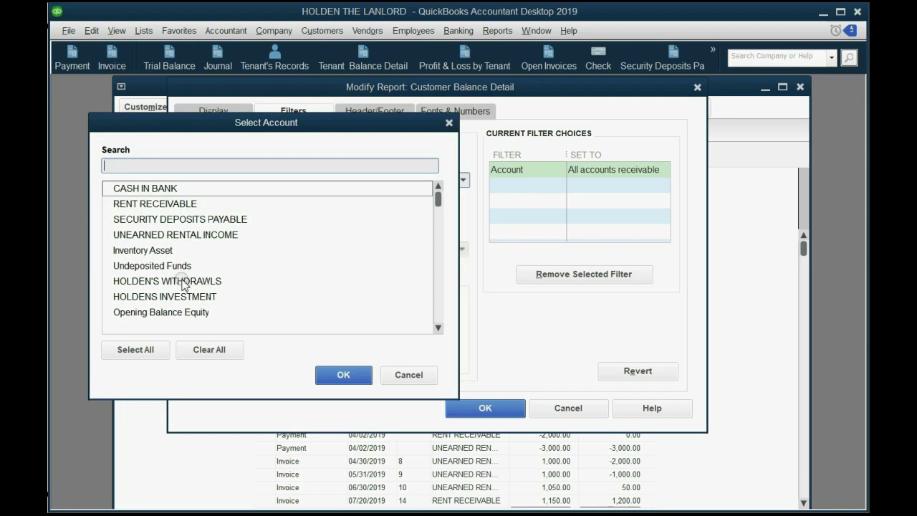
{"action": "left_click", "coordinate": [141, 204]}
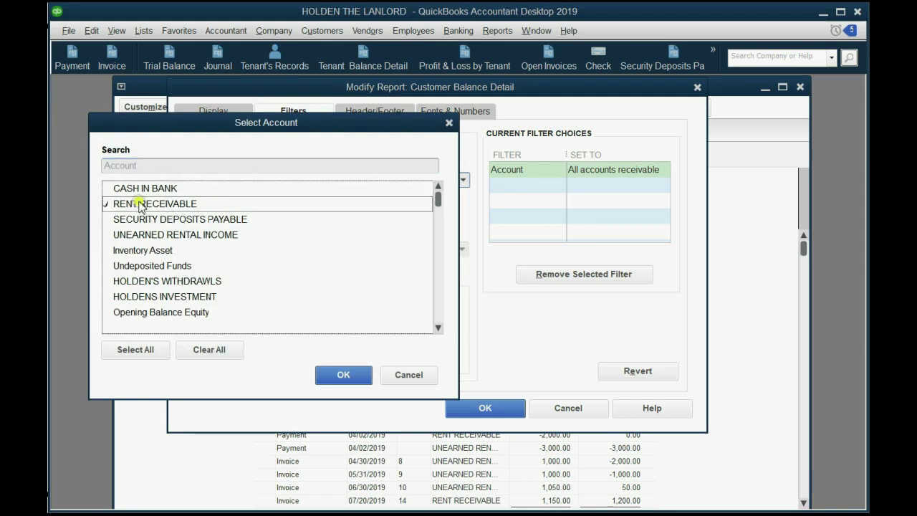
{"action": "left_click", "coordinate": [140, 235]}
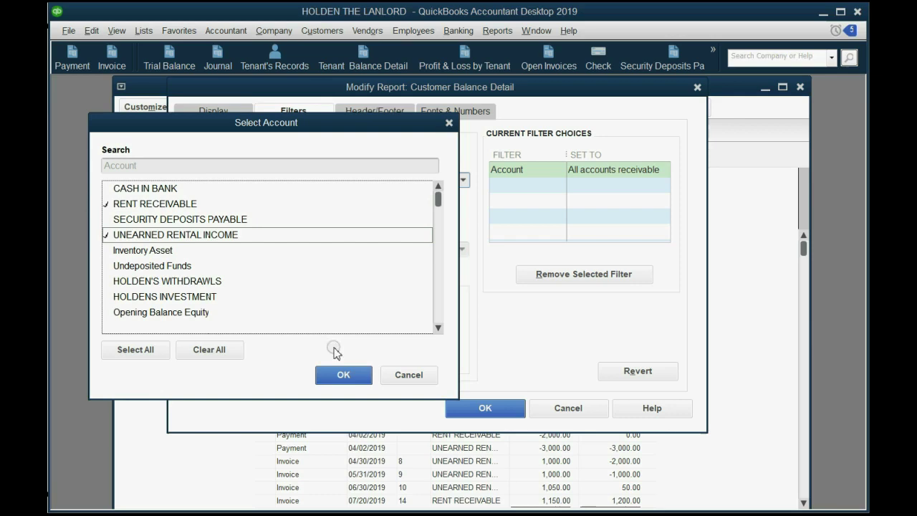
{"action": "left_click", "coordinate": [349, 378]}
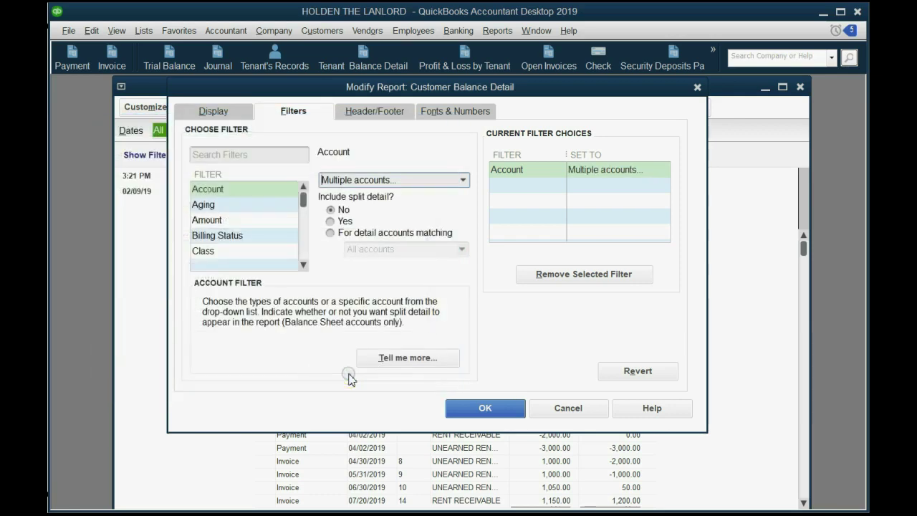
Change the report title to 'Rent Balances' and apply the filter and title changes
{"action": "left_click", "coordinate": [382, 112]}
{"action": "left_click_drag", "start_coordinate": [392, 177], "coordinate": [262, 187]}
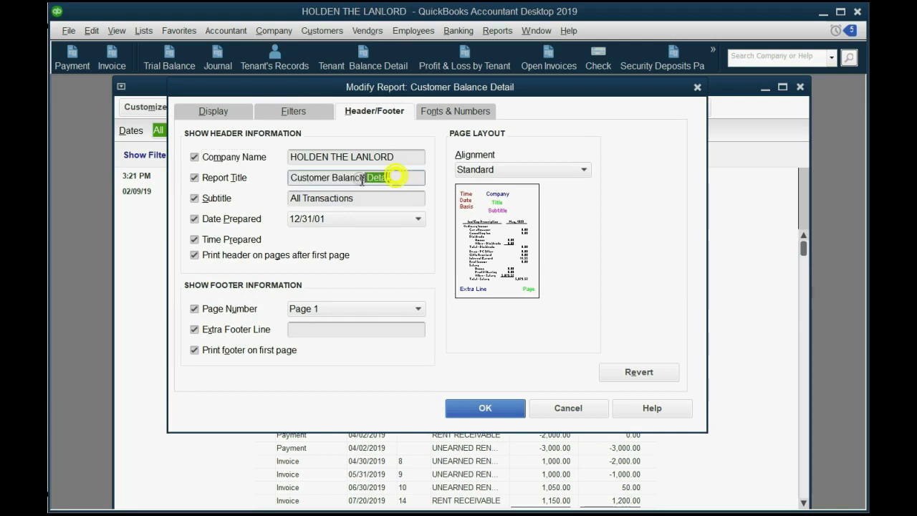
{"action": "type", "text": "Re"}
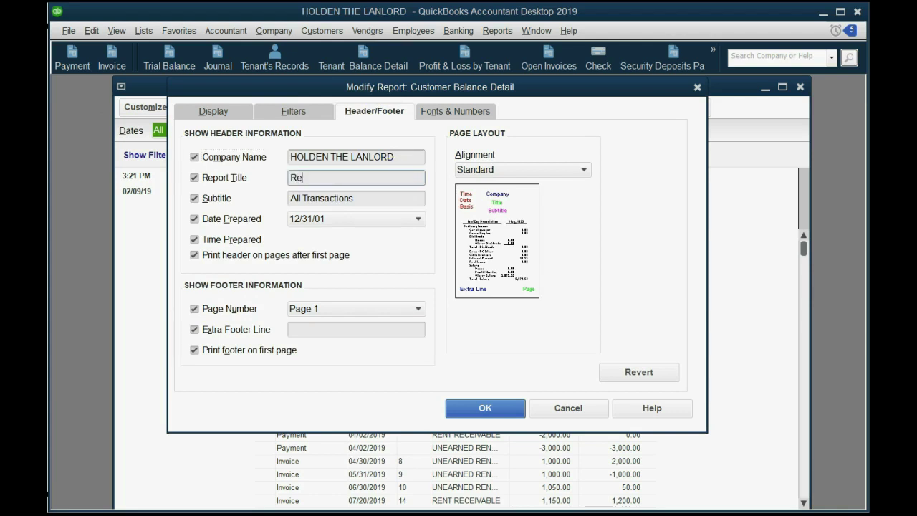
{"action": "type", "text": "nt "}
{"action": "type", "text": "Balanc"}
{"action": "type", "text": "e"}
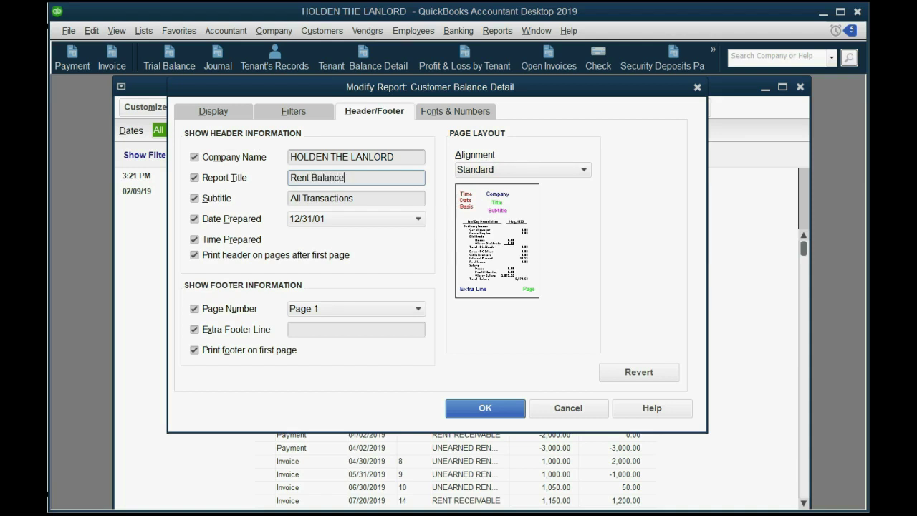
{"action": "type", "text": "s"}
{"action": "left_click", "coordinate": [485, 407]}
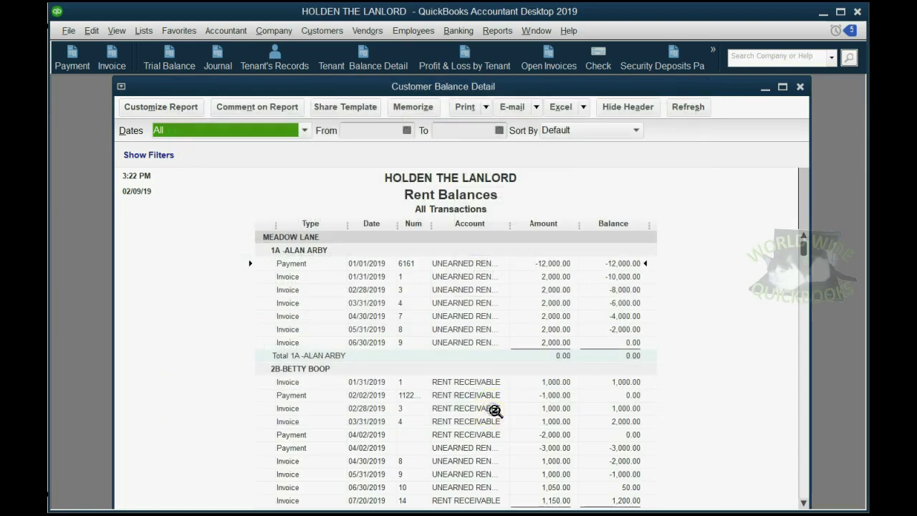
{"action": "mouse_move", "coordinate": [805, 247]}
{"action": "left_mouse_down"}
{"action": "mouse_move", "coordinate": [814, 502]}
{"action": "mouse_move", "coordinate": [799, 251]}
{"action": "left_mouse_up"}
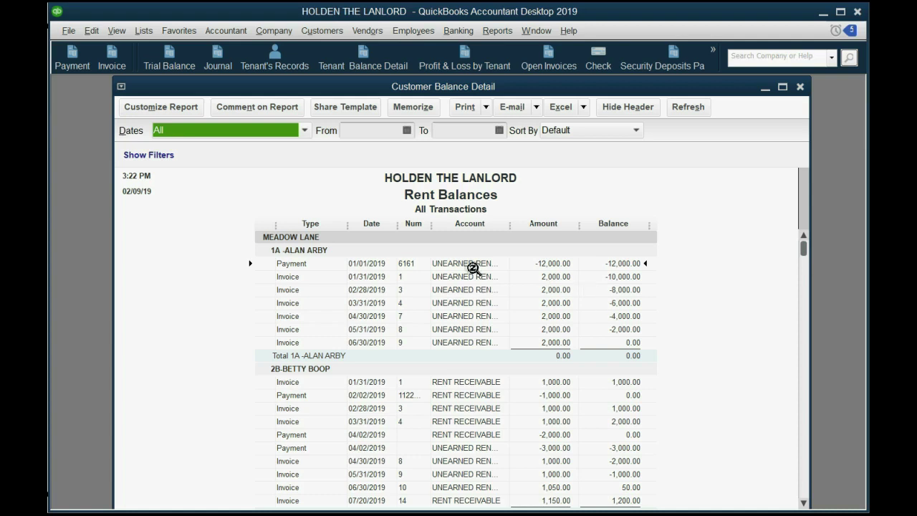
Add the report to the icon bar labelled 'Rent Balances', then reopen Security Deposits Payable
{"action": "left_click", "coordinate": [117, 31]}
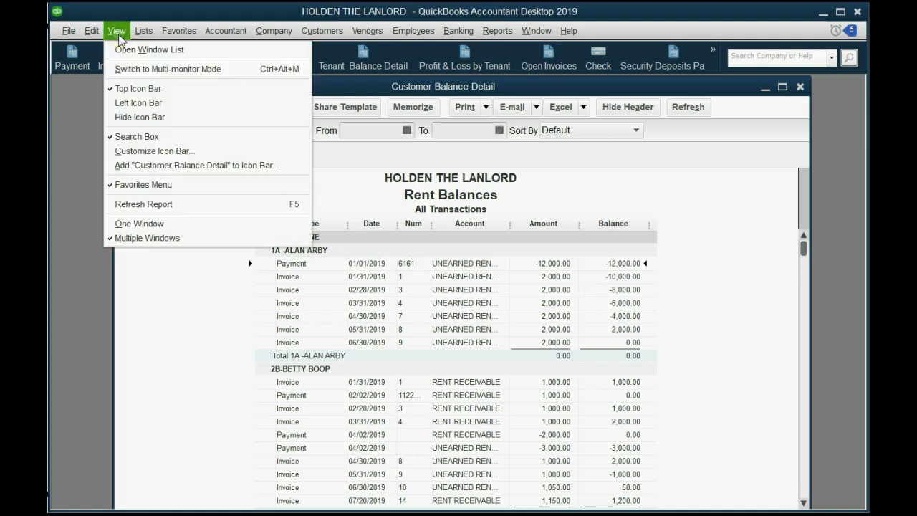
{"action": "left_click", "coordinate": [193, 167]}
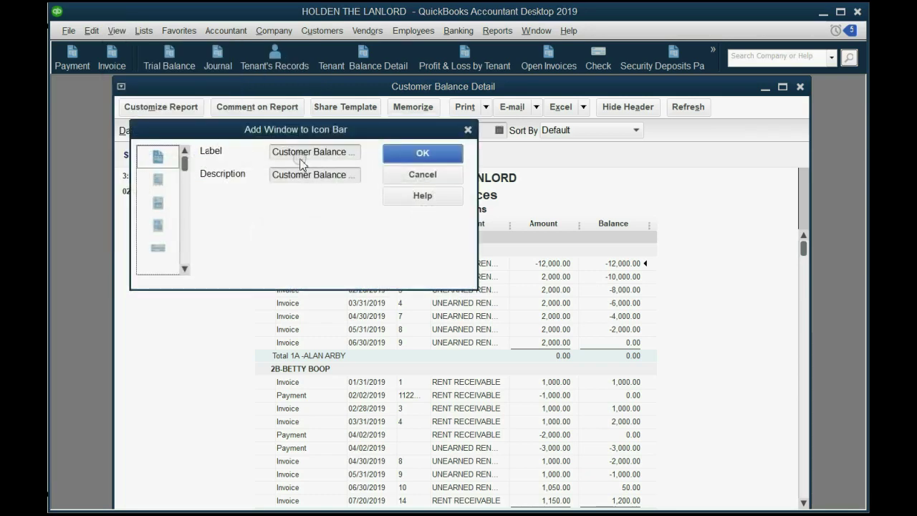
{"action": "mouse_move", "coordinate": [310, 137]}
{"action": "left_mouse_down"}
{"action": "mouse_move", "coordinate": [335, 254]}
{"action": "mouse_move", "coordinate": [336, 200]}
{"action": "mouse_move", "coordinate": [464, 185]}
{"action": "left_mouse_up"}
{"action": "left_click", "coordinate": [302, 215]}
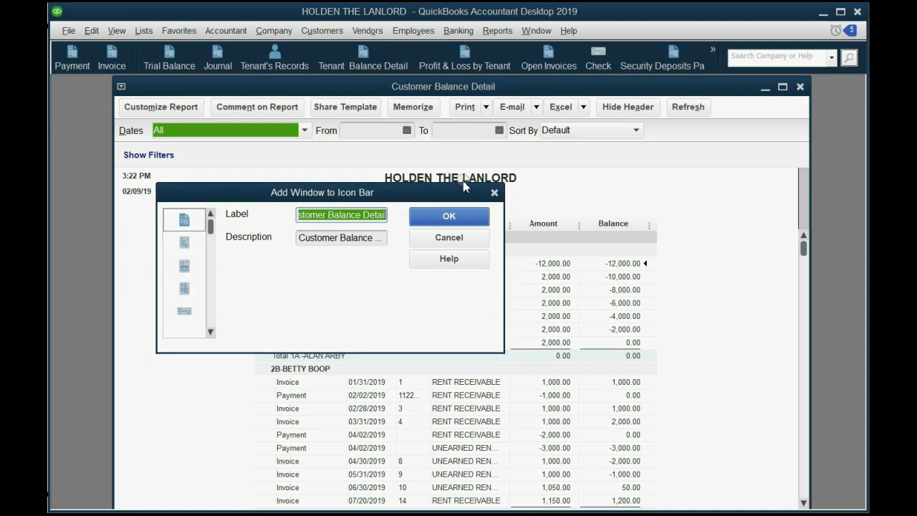
{"action": "type", "text": "Rent"}
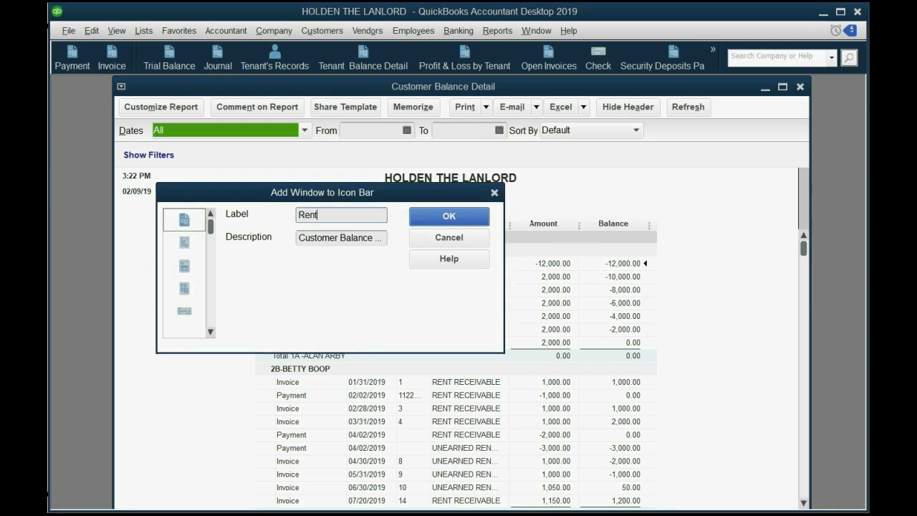
{"action": "type", "text": " Balance"}
{"action": "type", "text": "s"}
{"action": "left_click", "coordinate": [473, 216]}
{"action": "left_click", "coordinate": [799, 86]}
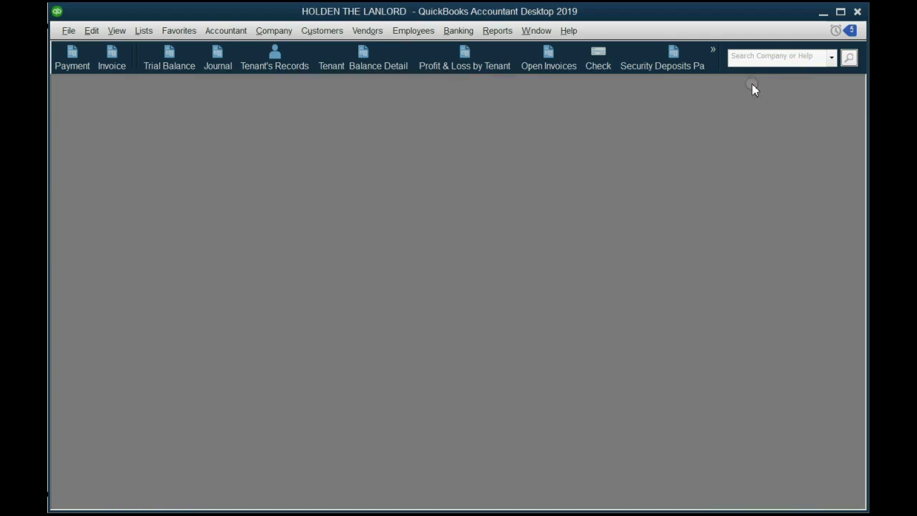
{"action": "left_click", "coordinate": [677, 67]}
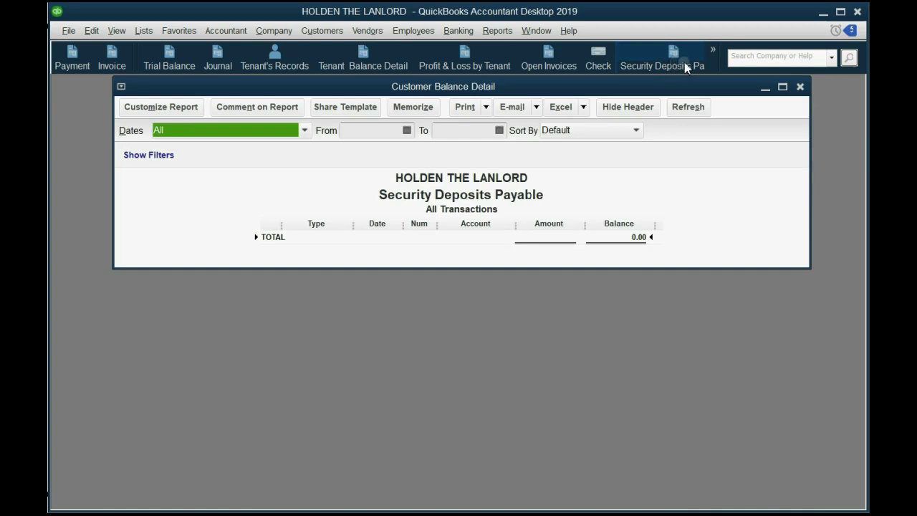
Open Rent Balances from the icon-bar overflow, scroll it, then open Tenant Balance Detail
{"action": "left_click", "coordinate": [713, 50]}
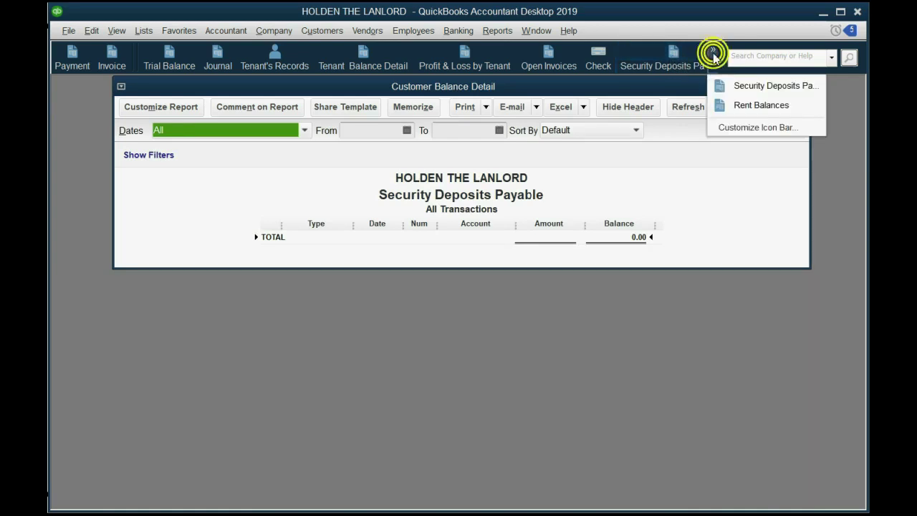
{"action": "left_click", "coordinate": [740, 107]}
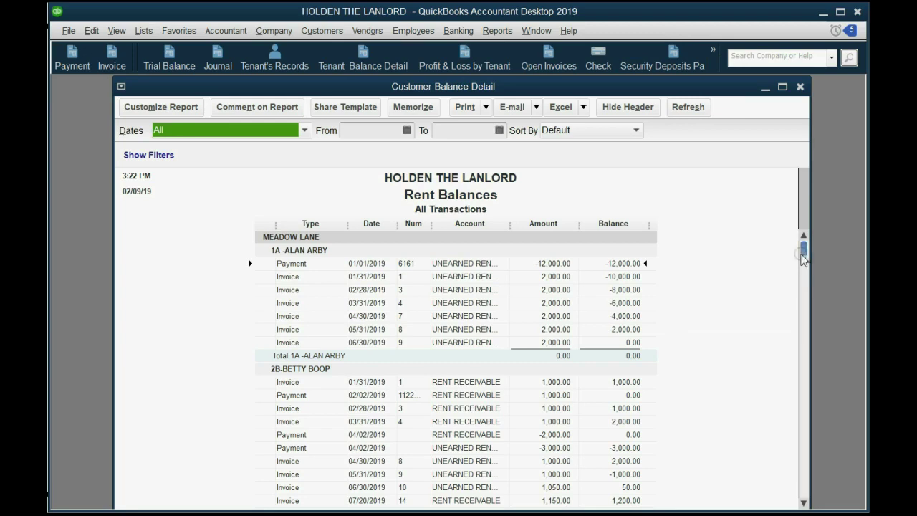
{"action": "mouse_move", "coordinate": [804, 247]}
{"action": "left_mouse_down"}
{"action": "mouse_move", "coordinate": [781, 490]}
{"action": "mouse_move", "coordinate": [764, 255]}
{"action": "left_mouse_up"}
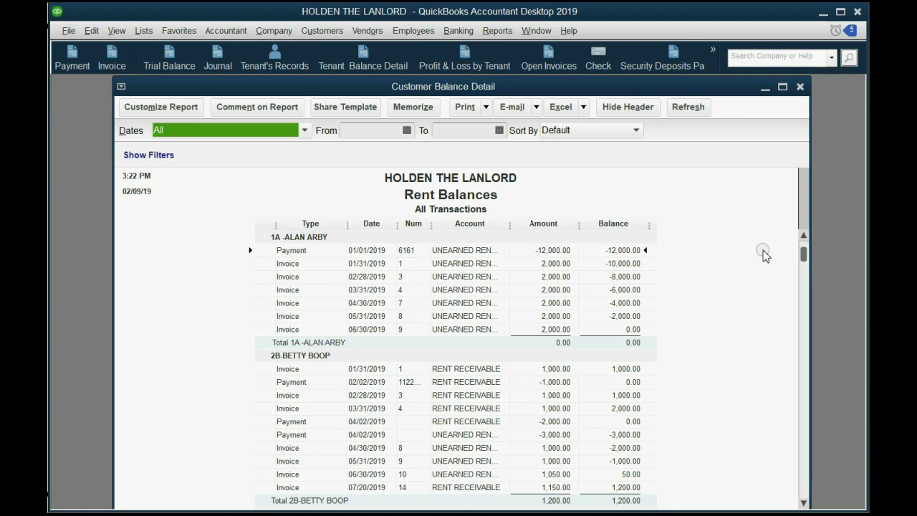
{"action": "left_click", "coordinate": [370, 65]}
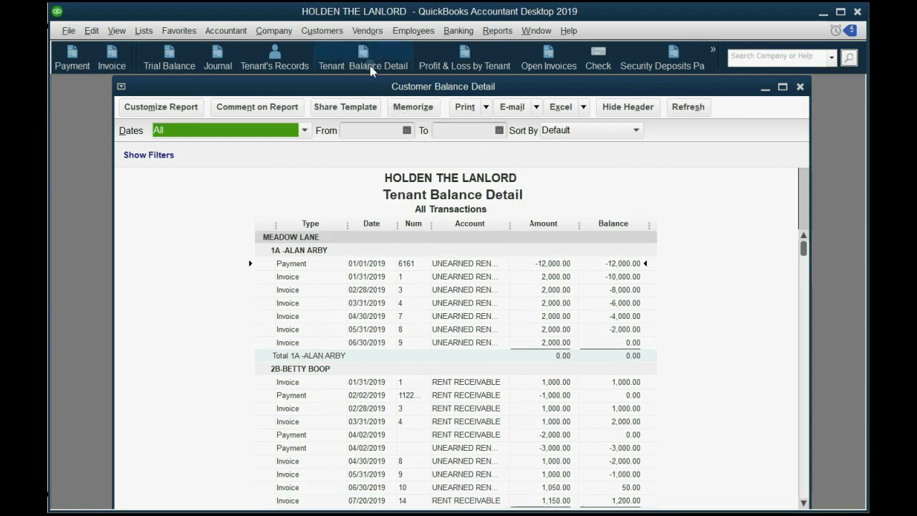